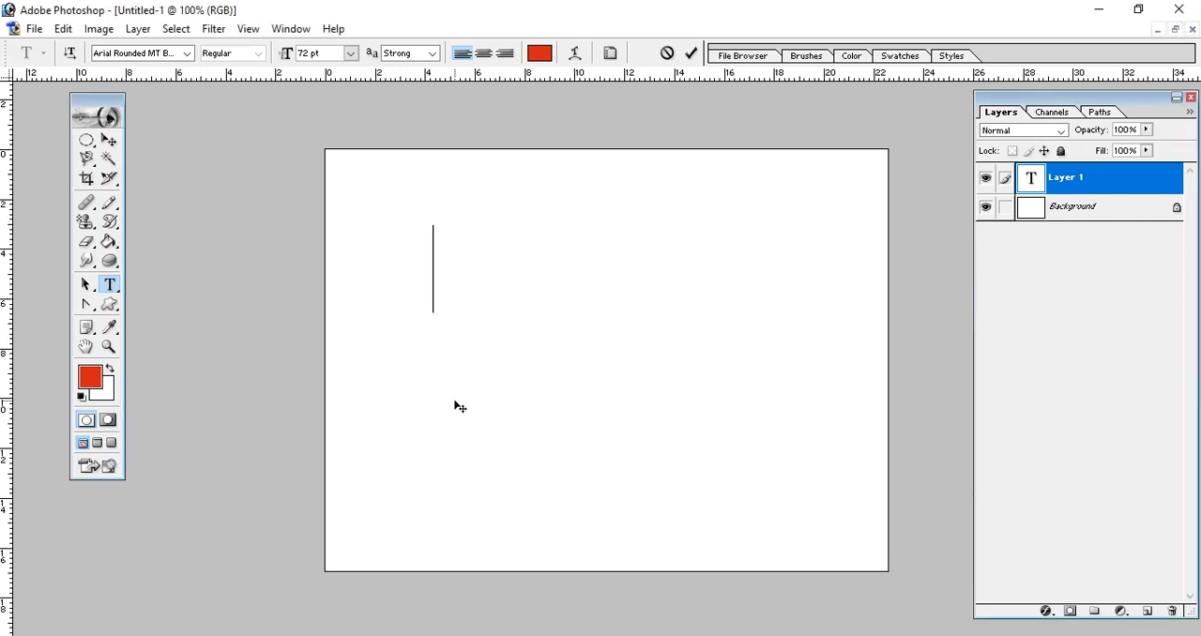
- Enter the text "UDUPI" at the insertion point on the canvas and commit the text layer
{"action": "type", "text": "UDUPI"}
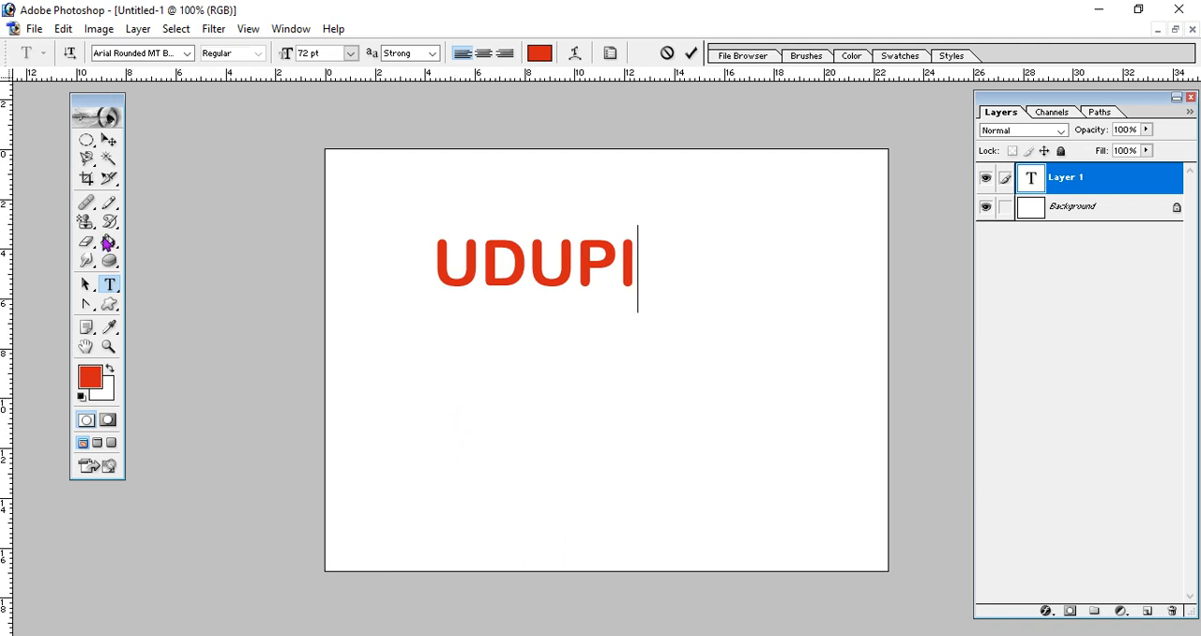
{"action": "left_click", "coordinate": [108, 141]}
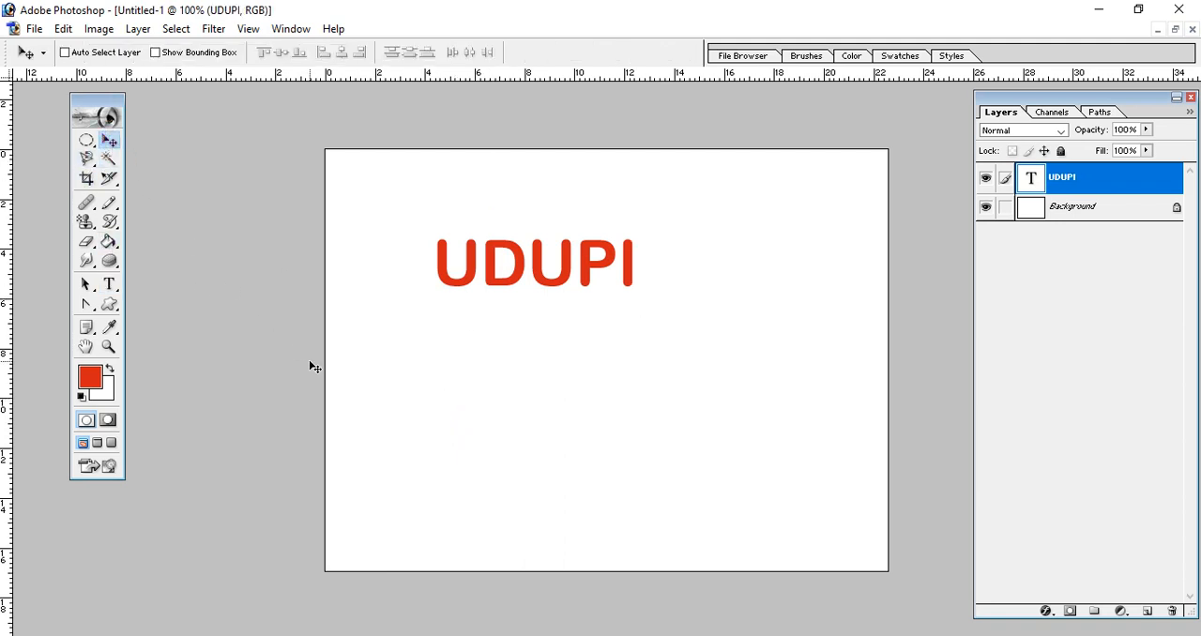
- Stretch the UDUPI text with Free Transform to about 191% width and 363.5% height, and apply the transformation
{"action": "key", "text": "ctrl+t"}
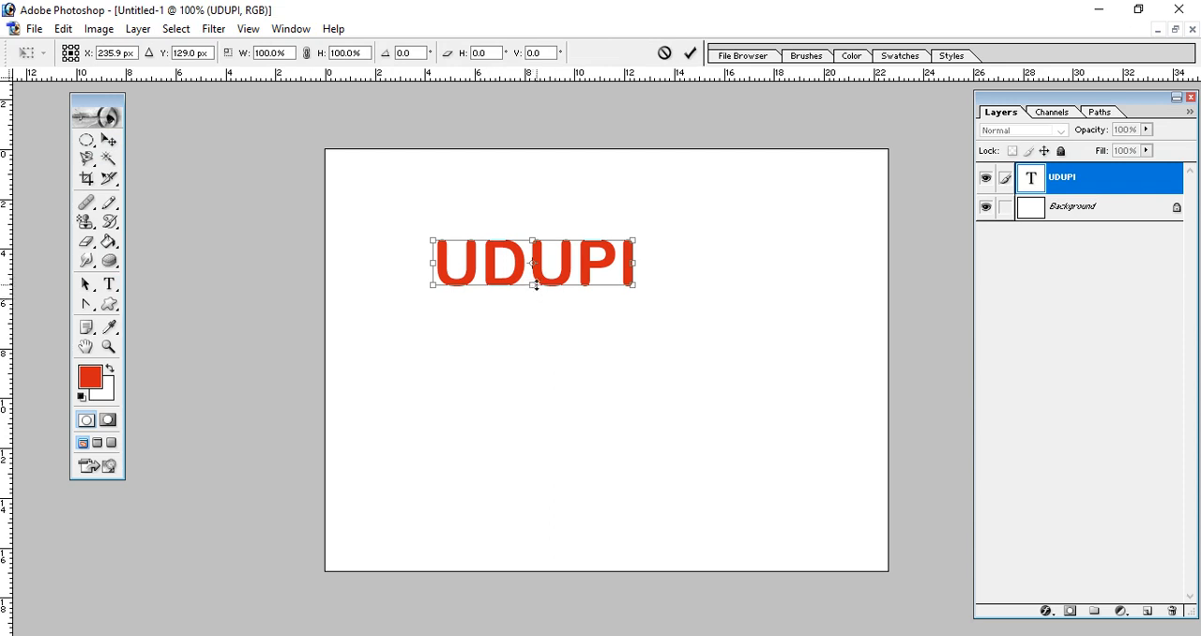
{"action": "left_click_drag", "start_coordinate": [536, 286], "coordinate": [533, 405]}
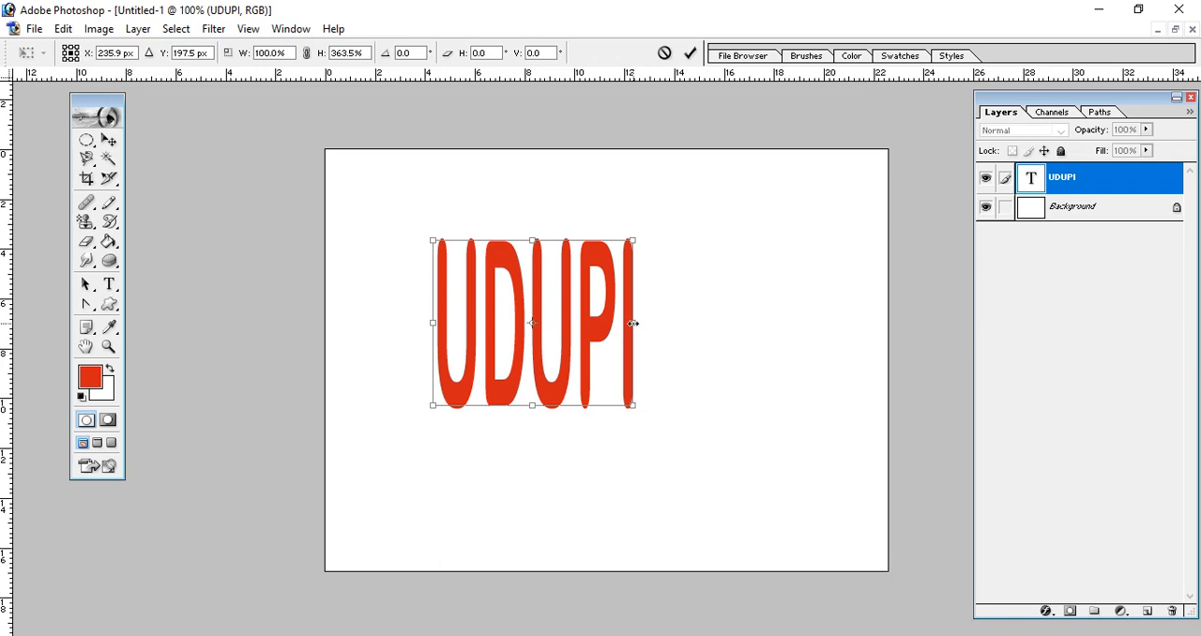
{"action": "left_click_drag", "start_coordinate": [633, 323], "coordinate": [814, 323]}
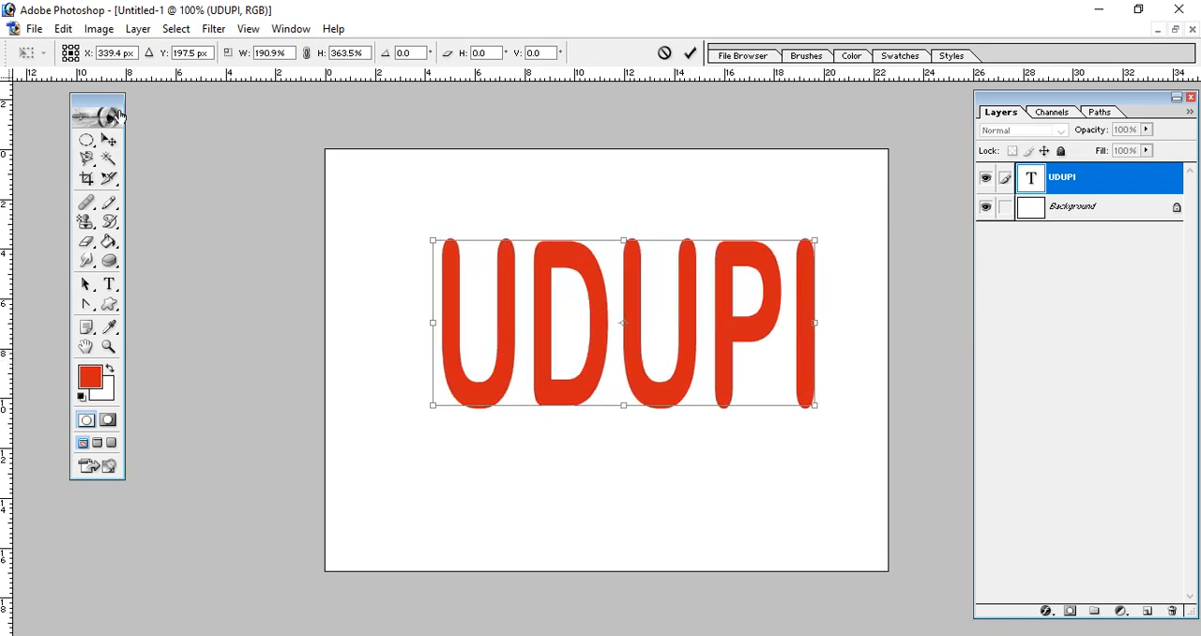
{"action": "left_click", "coordinate": [108, 140]}
{"action": "left_click", "coordinate": [515, 260]}
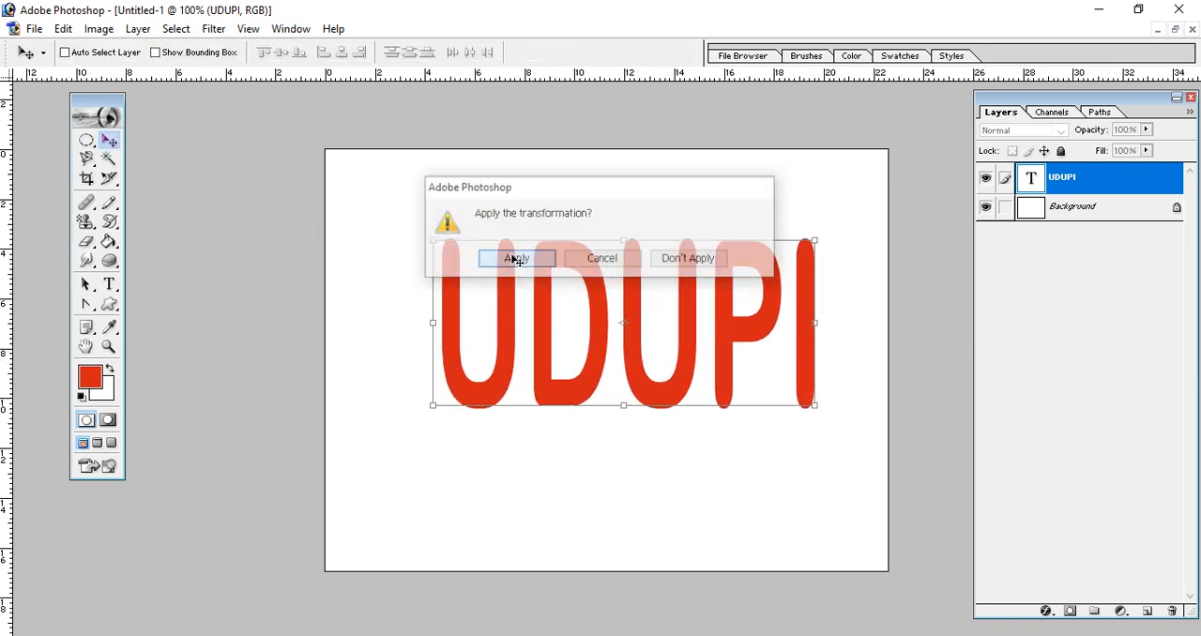
- Add a Gradient Overlay to the UDUPI layer and choose the Blue, Yellow, Blue preset for its gradient
{"action": "left_click", "coordinate": [1046, 612]}
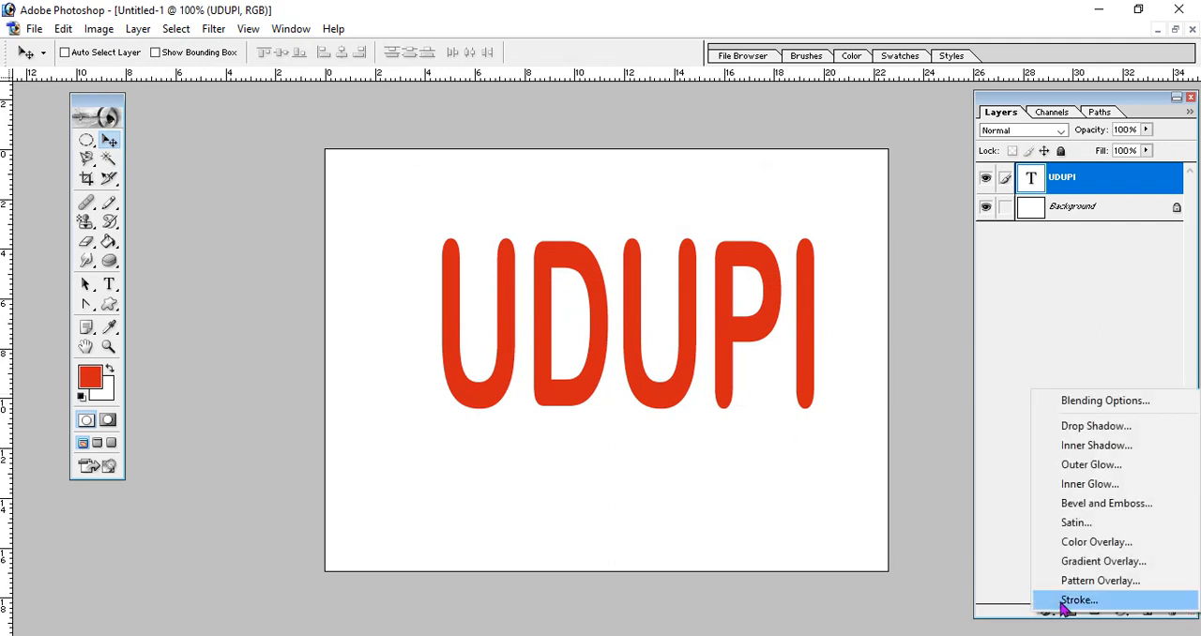
{"action": "left_click", "coordinate": [1102, 562]}
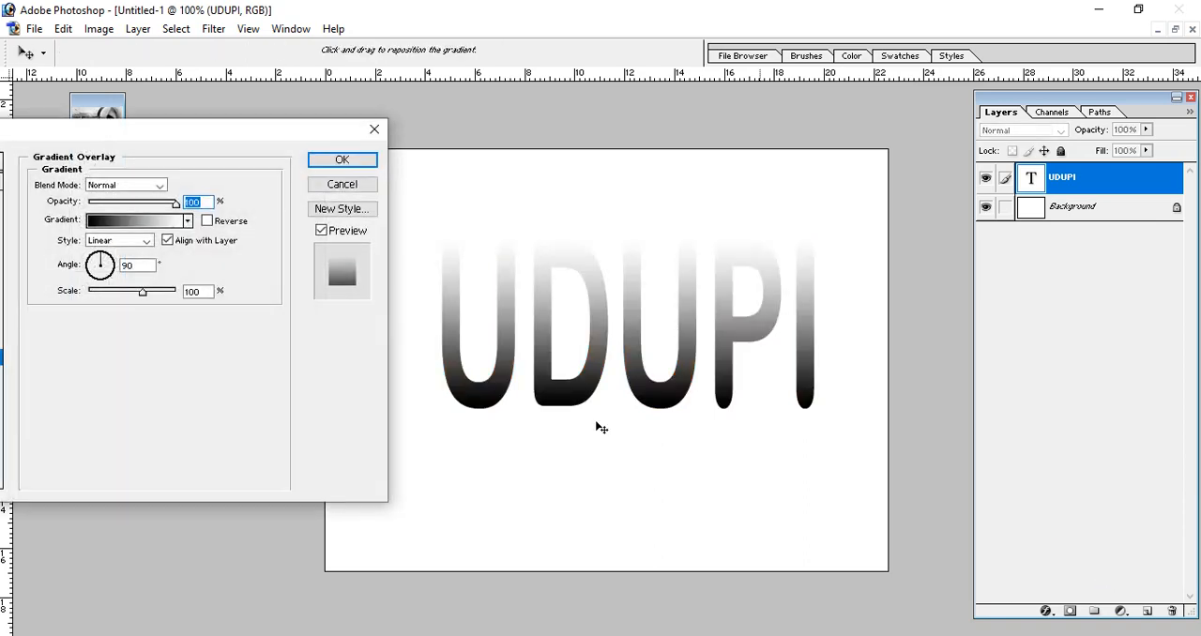
{"action": "left_click", "coordinate": [112, 225]}
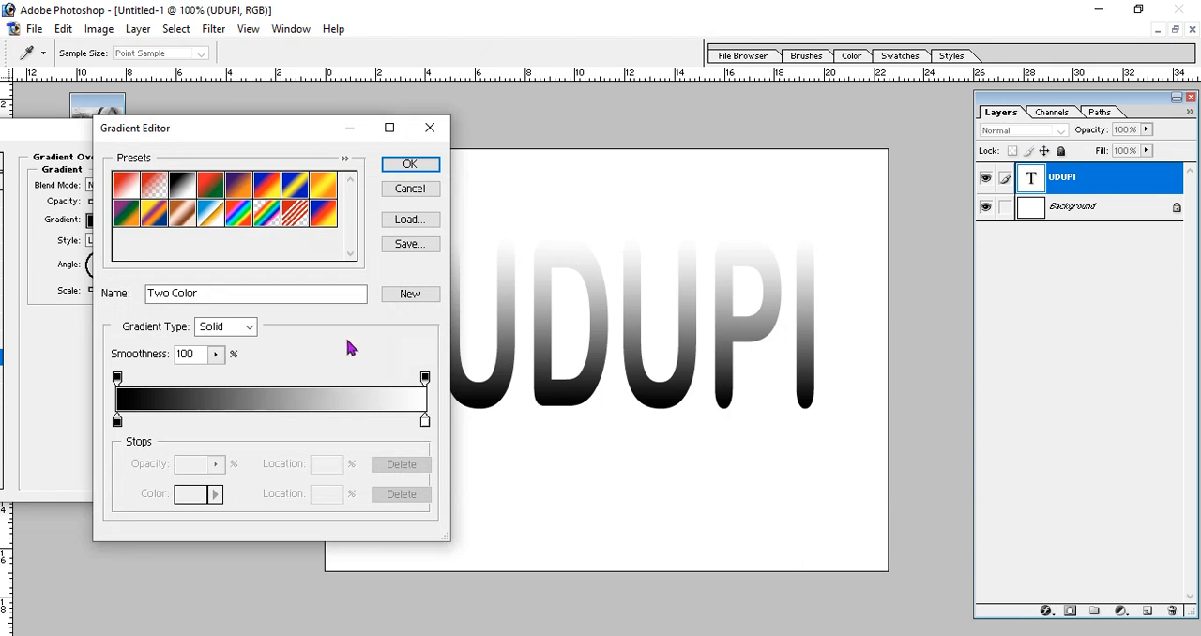
{"action": "left_click", "coordinate": [301, 194]}
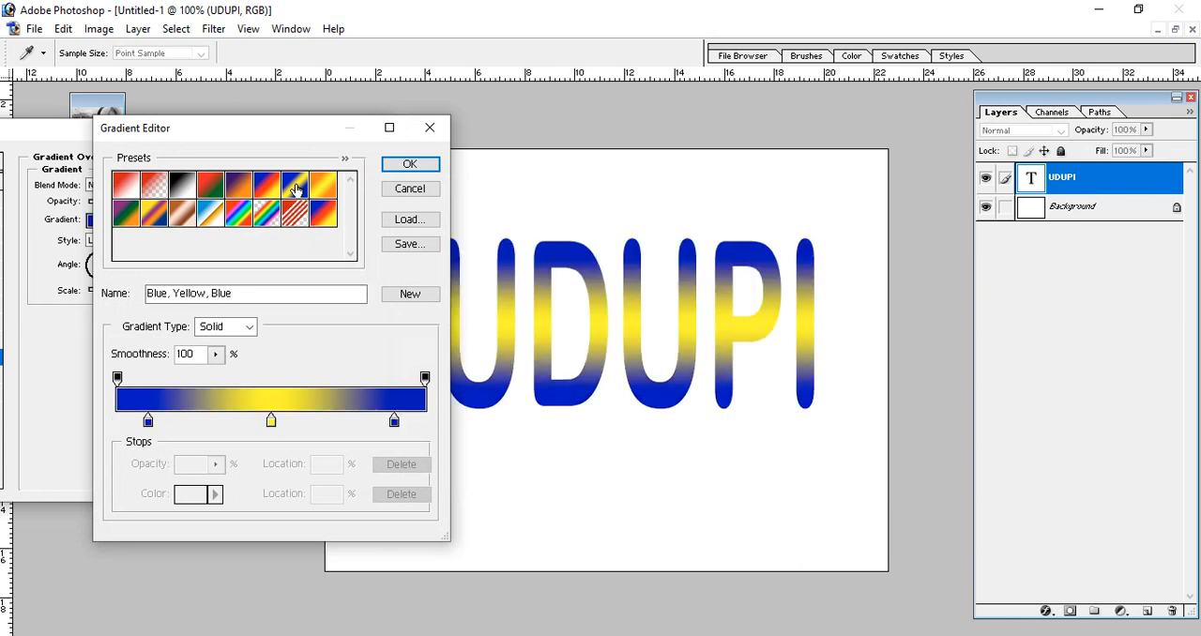
- Change the gradient's middle colour stop to dark red 841403
{"action": "left_click", "coordinate": [271, 422]}
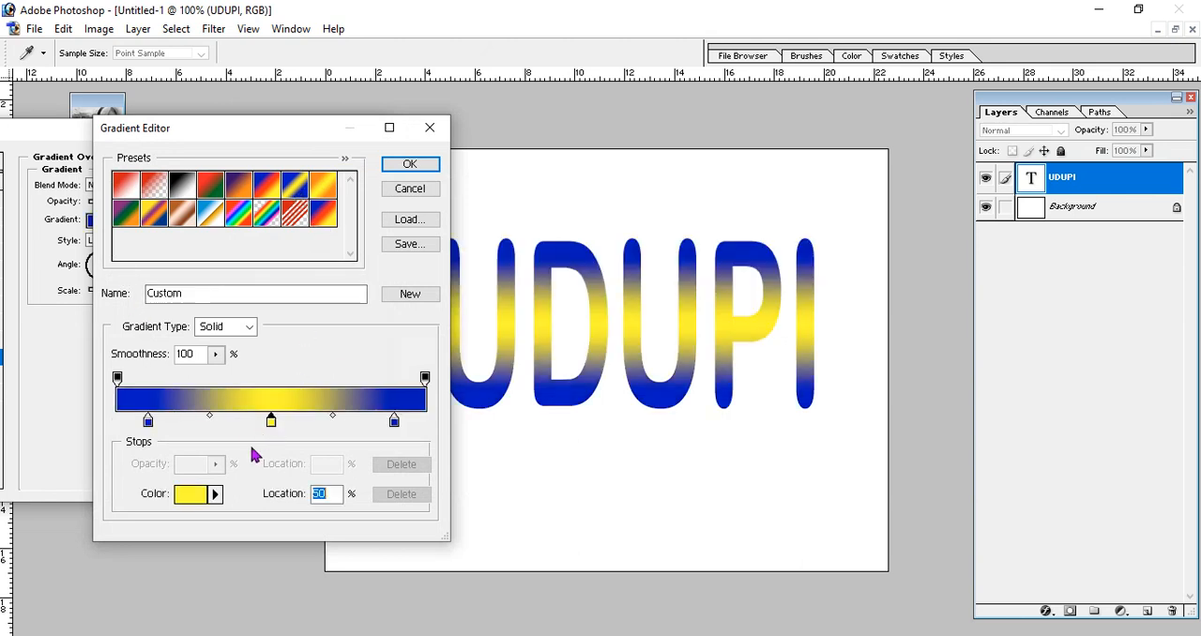
{"action": "left_click", "coordinate": [190, 497]}
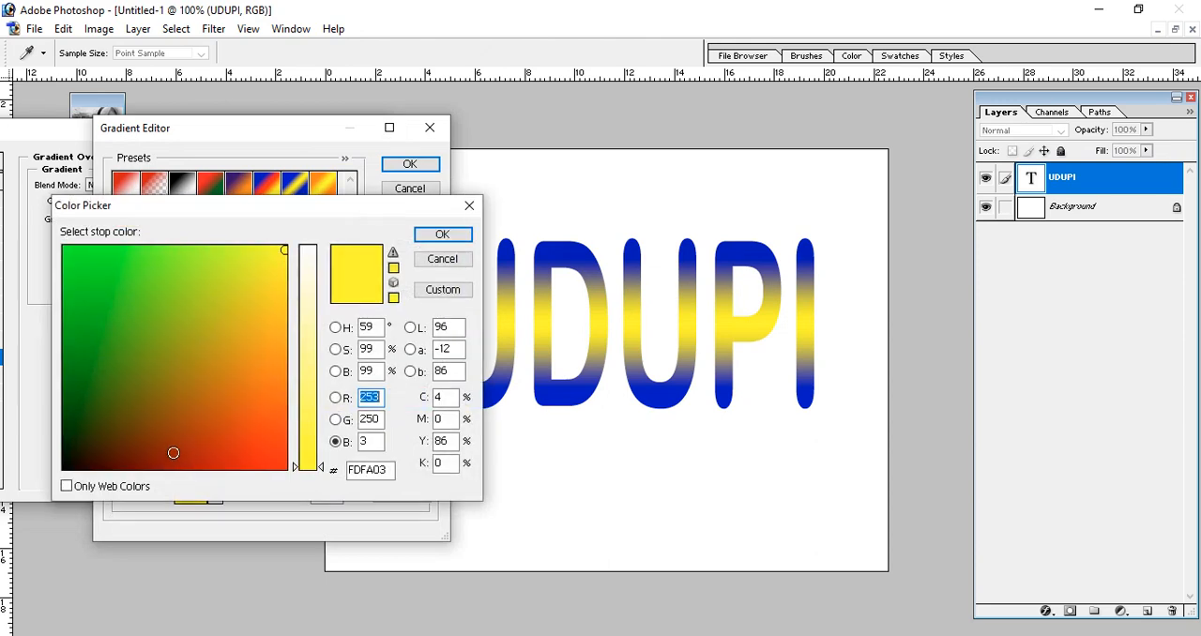
{"action": "left_click", "coordinate": [179, 451]}
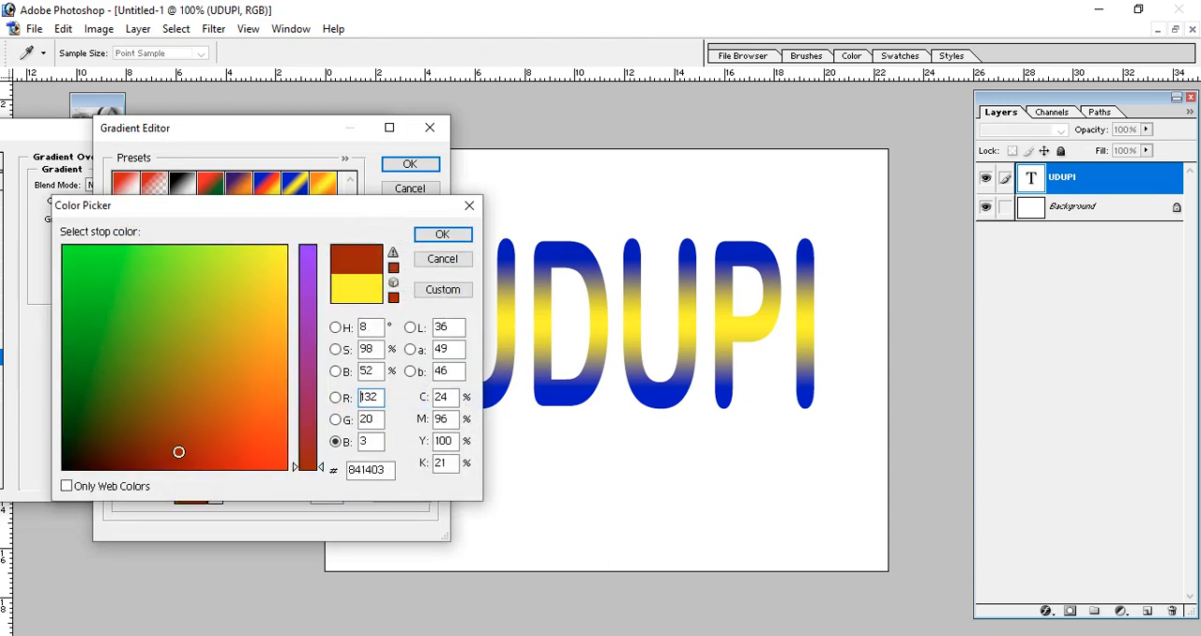
{"action": "left_click", "coordinate": [460, 235]}
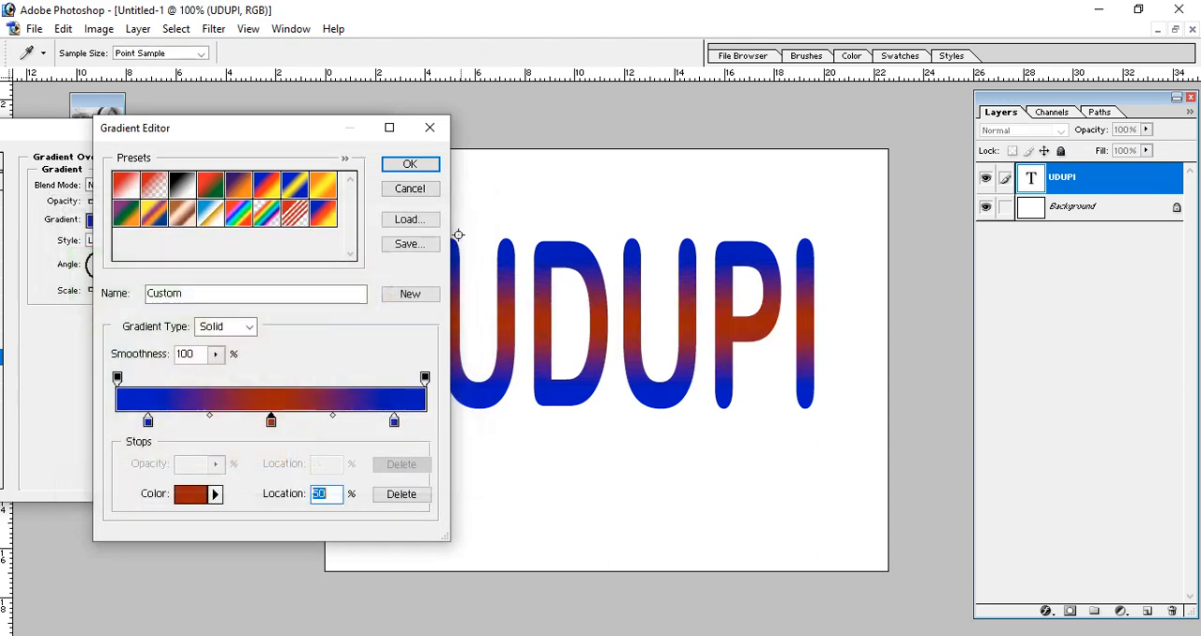
- Change the gradient type to Noise and set its roughness to 97%
{"action": "left_click", "coordinate": [250, 326]}
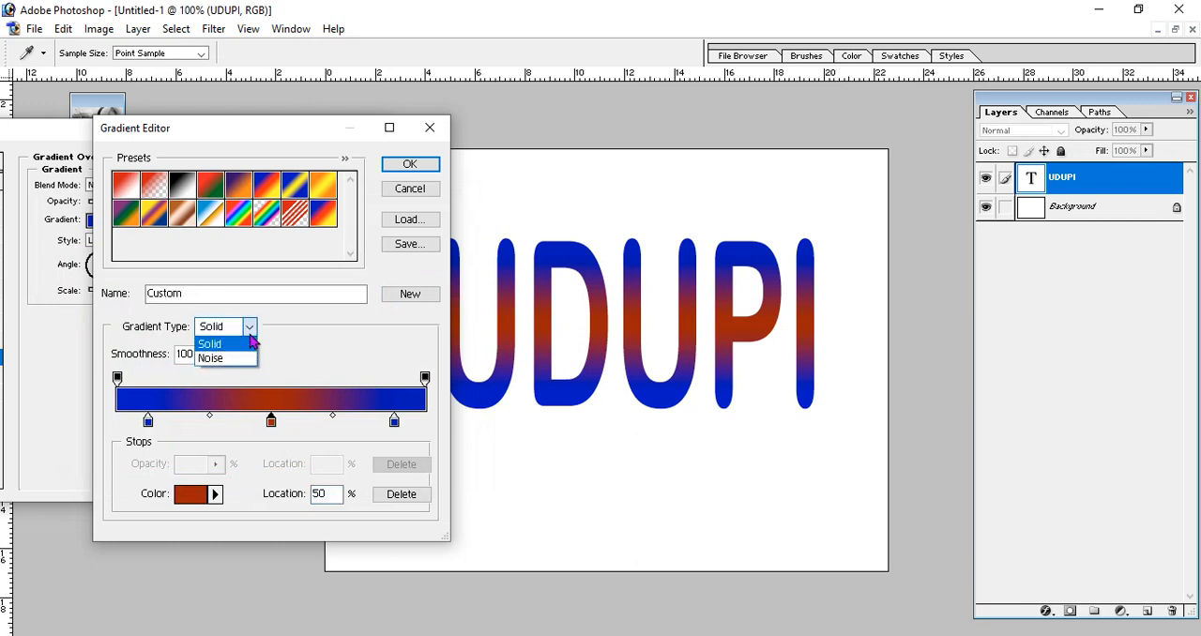
{"action": "left_click", "coordinate": [211, 357]}
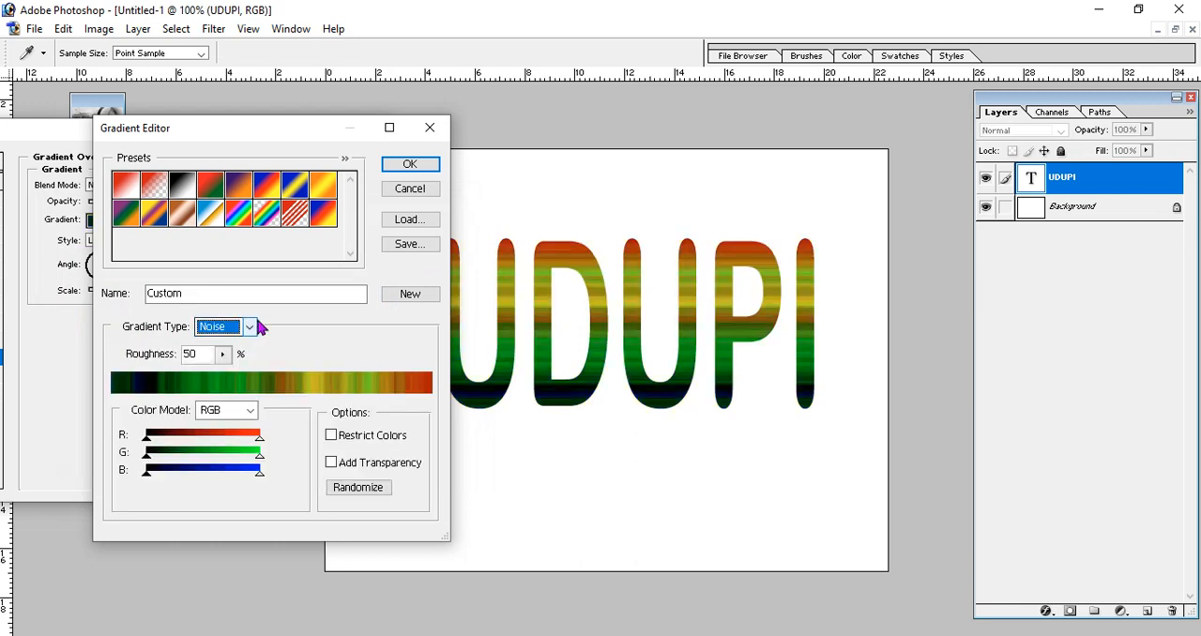
{"action": "left_click", "coordinate": [222, 359]}
{"action": "left_click_drag", "start_coordinate": [224, 379], "coordinate": [267, 387]}
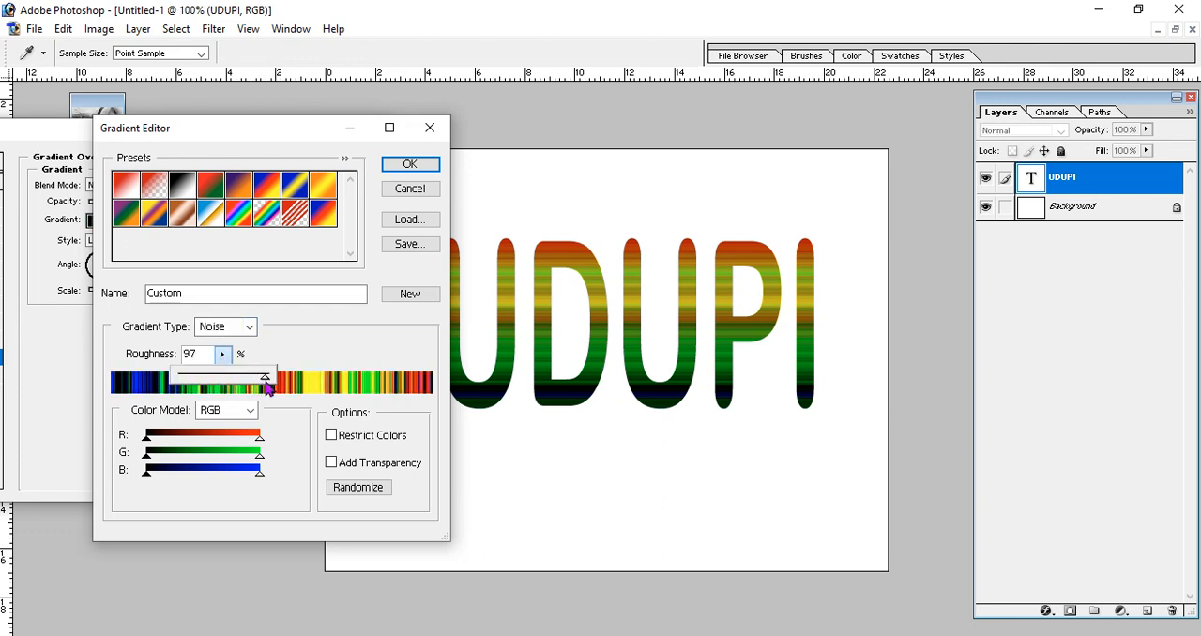
- Try raising the noise gradient's minimum red level and return it to zero
{"action": "left_click_drag", "start_coordinate": [149, 439], "coordinate": [185, 454]}
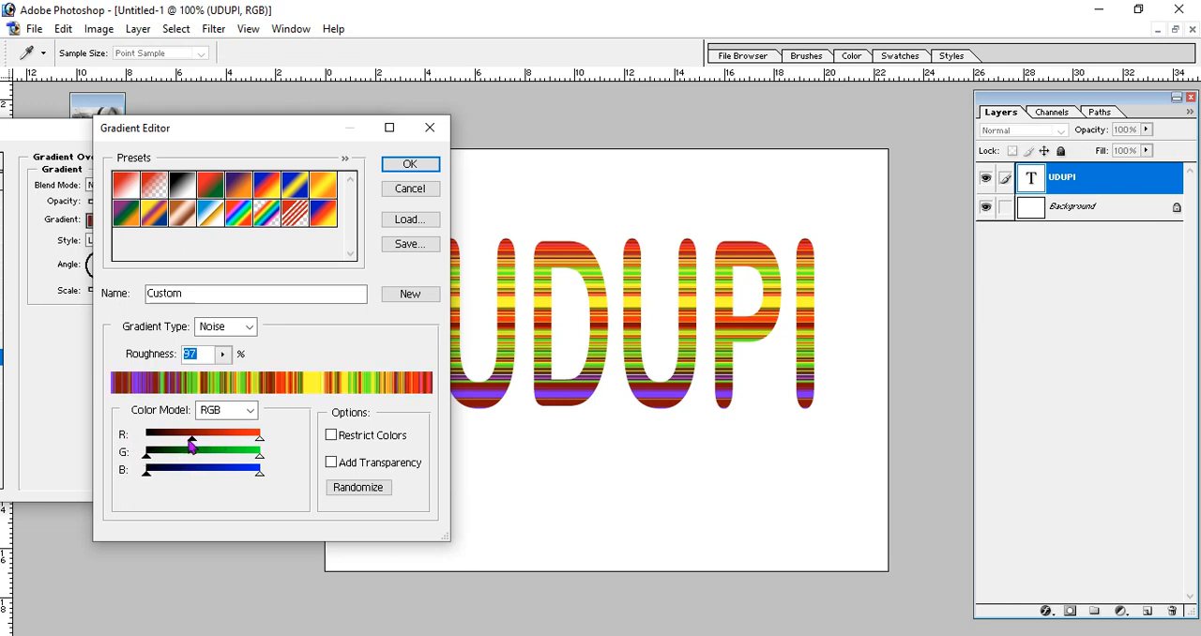
{"action": "left_click_drag", "start_coordinate": [191, 447], "coordinate": [142, 437]}
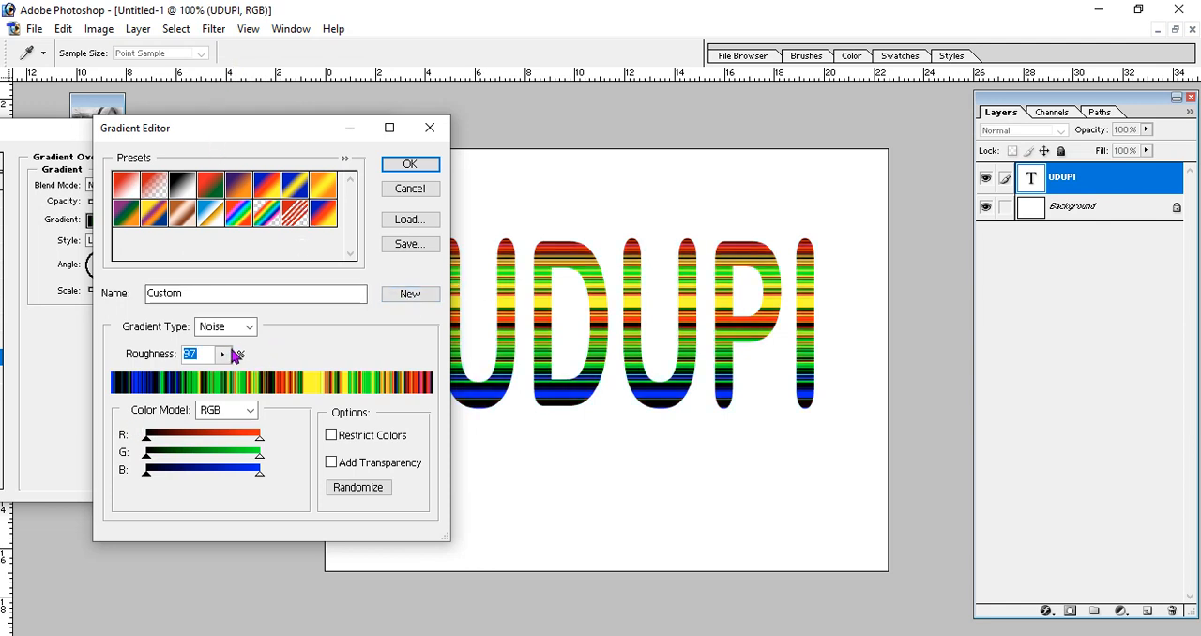
- Set the noise gradient's roughness to 54% and accept the edited gradient
{"action": "left_click", "coordinate": [225, 355]}
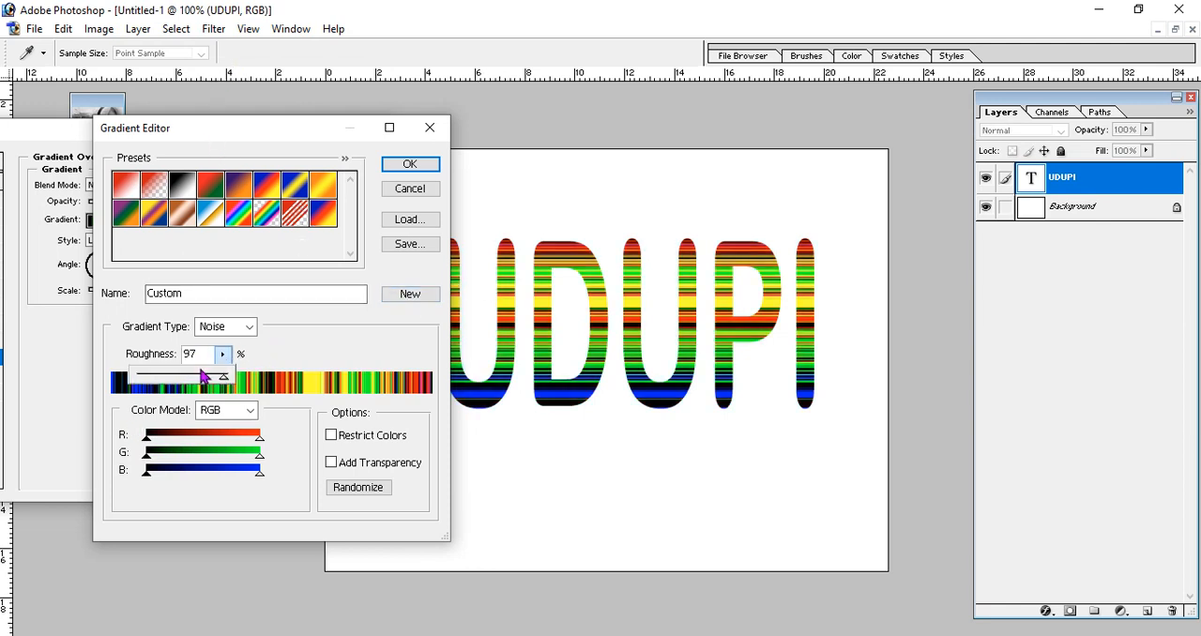
{"action": "mouse_move", "coordinate": [225, 383]}
{"action": "left_mouse_down"}
{"action": "mouse_move", "coordinate": [165, 378]}
{"action": "mouse_move", "coordinate": [208, 379]}
{"action": "left_mouse_up"}
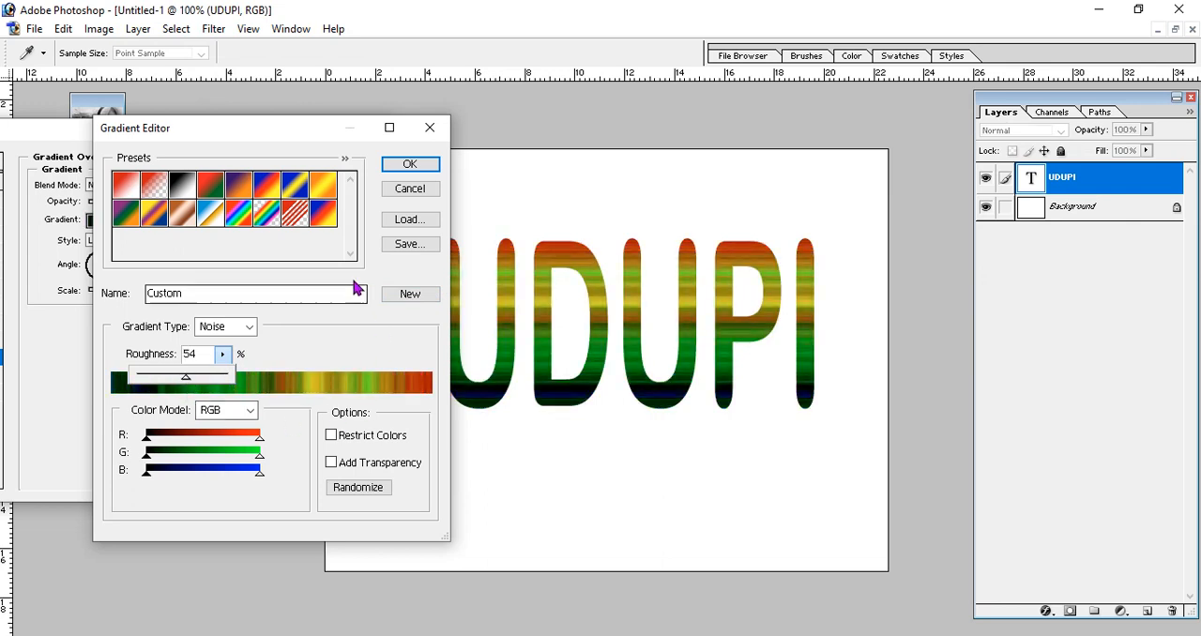
{"action": "left_click", "coordinate": [413, 164]}
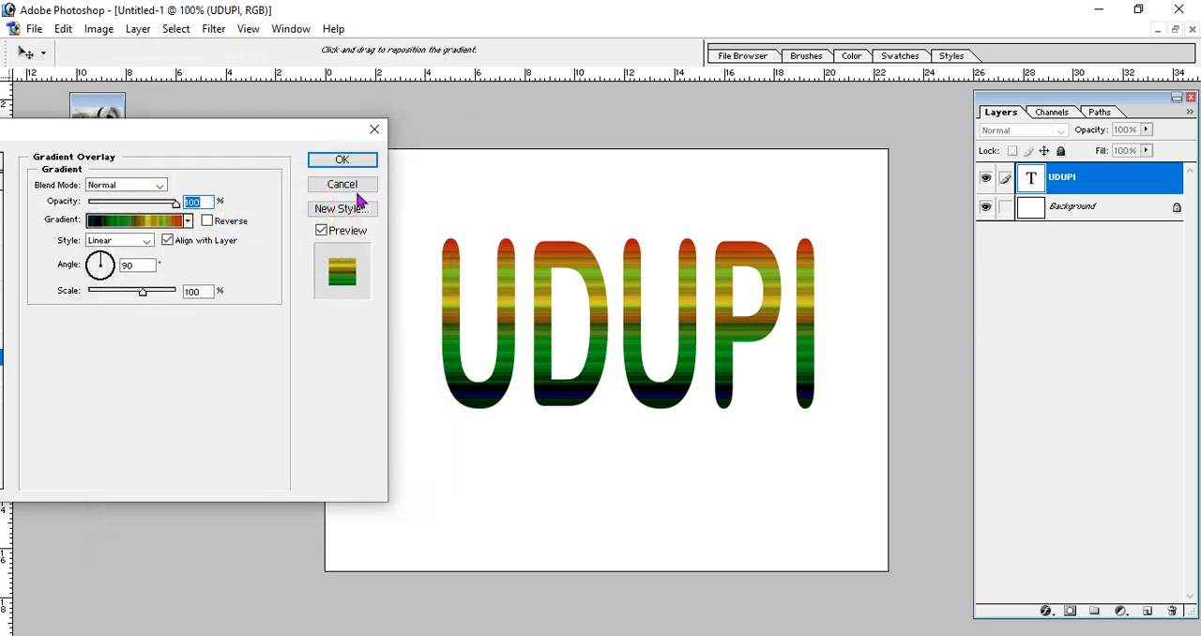
- Try the Radial, Angle, Reflected and Diamond styles on the gradient overlay, and return the style to Linear
{"action": "left_click", "coordinate": [149, 242]}
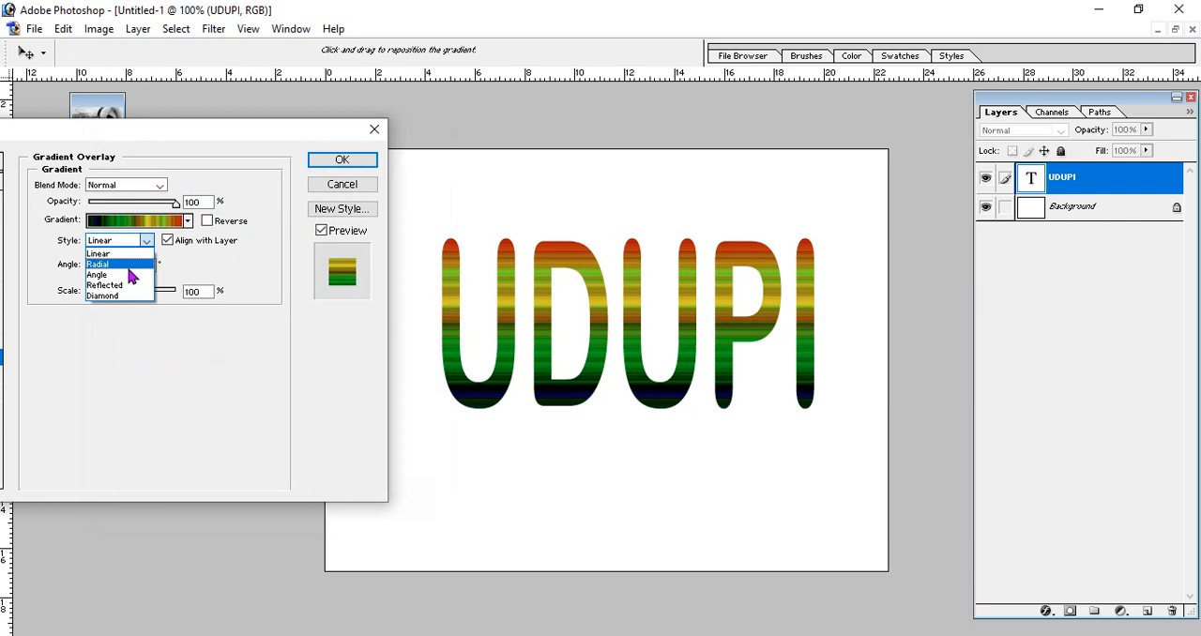
{"action": "left_click", "coordinate": [129, 267]}
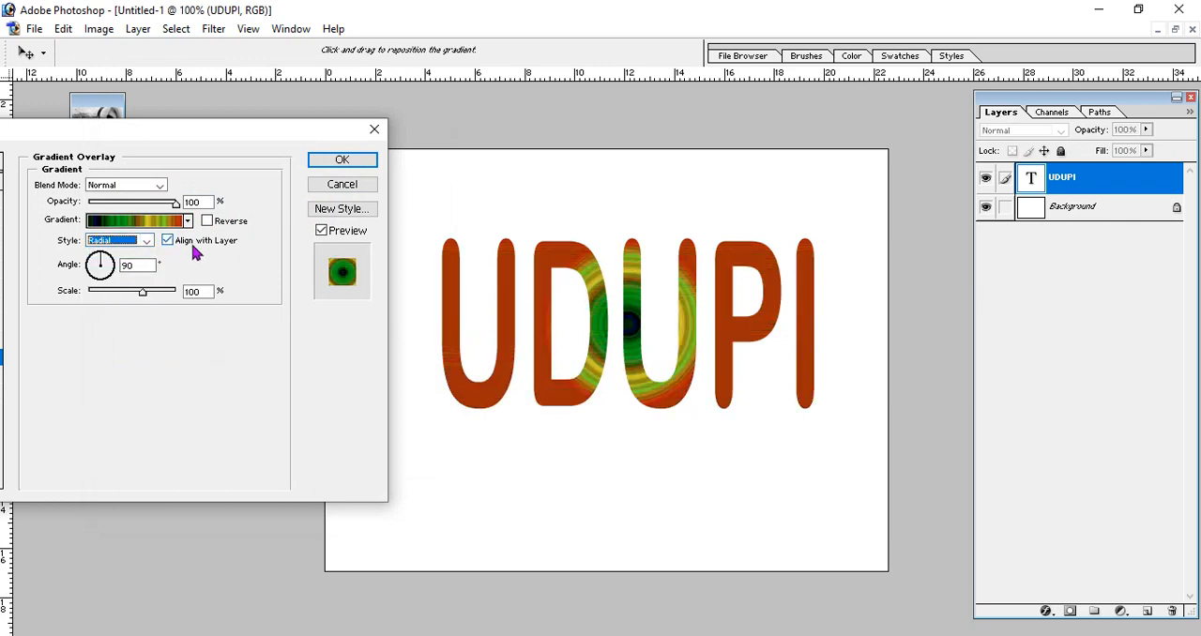
{"action": "left_click", "coordinate": [147, 241]}
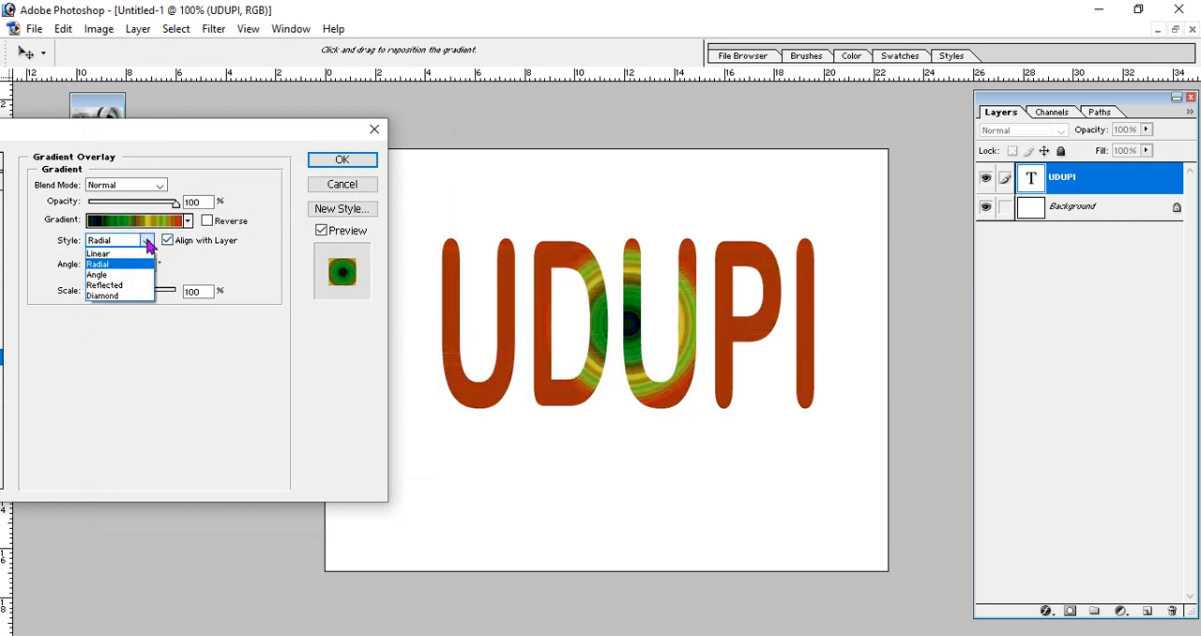
{"action": "left_click", "coordinate": [122, 274]}
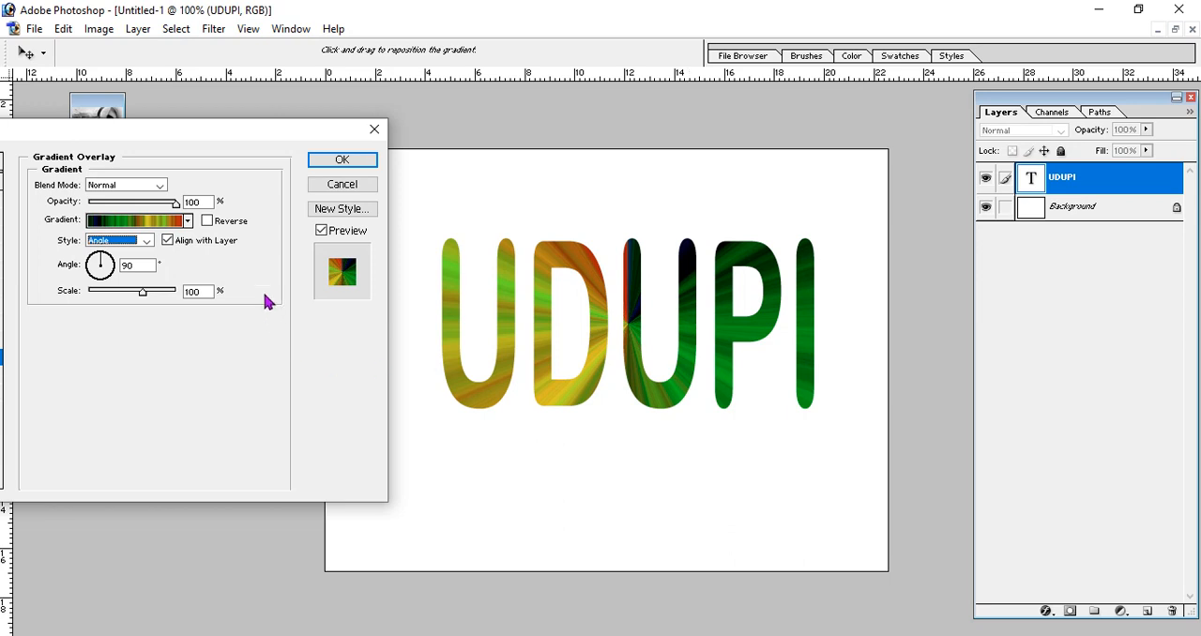
{"action": "left_click", "coordinate": [147, 241]}
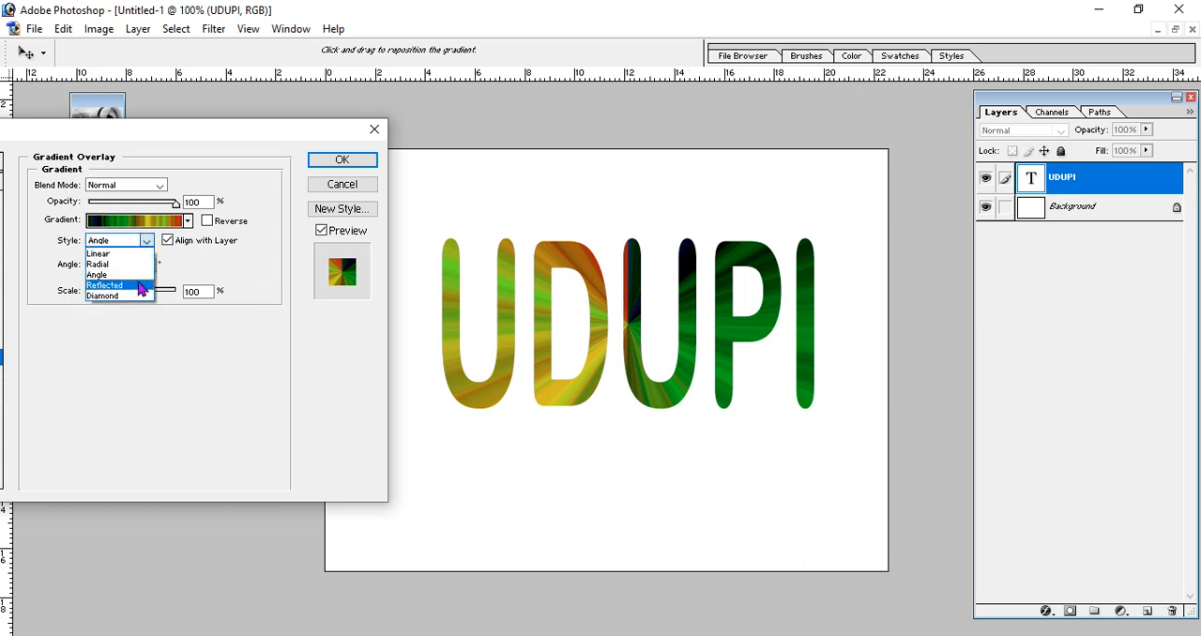
{"action": "left_click", "coordinate": [139, 285]}
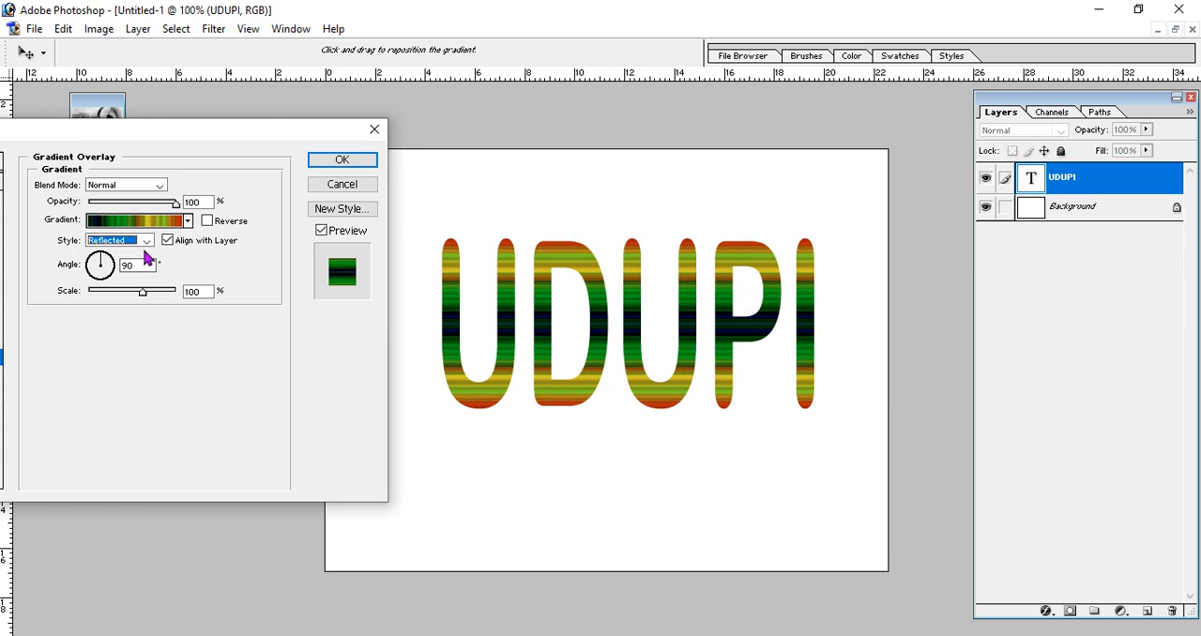
{"action": "left_click", "coordinate": [147, 242]}
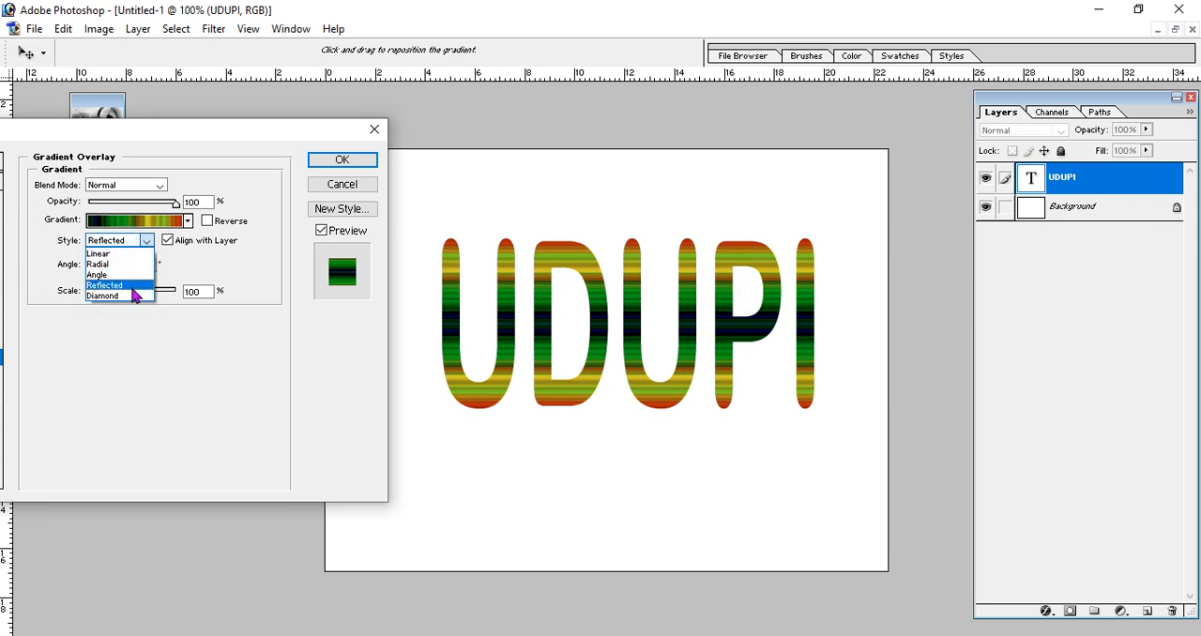
{"action": "left_click", "coordinate": [131, 296]}
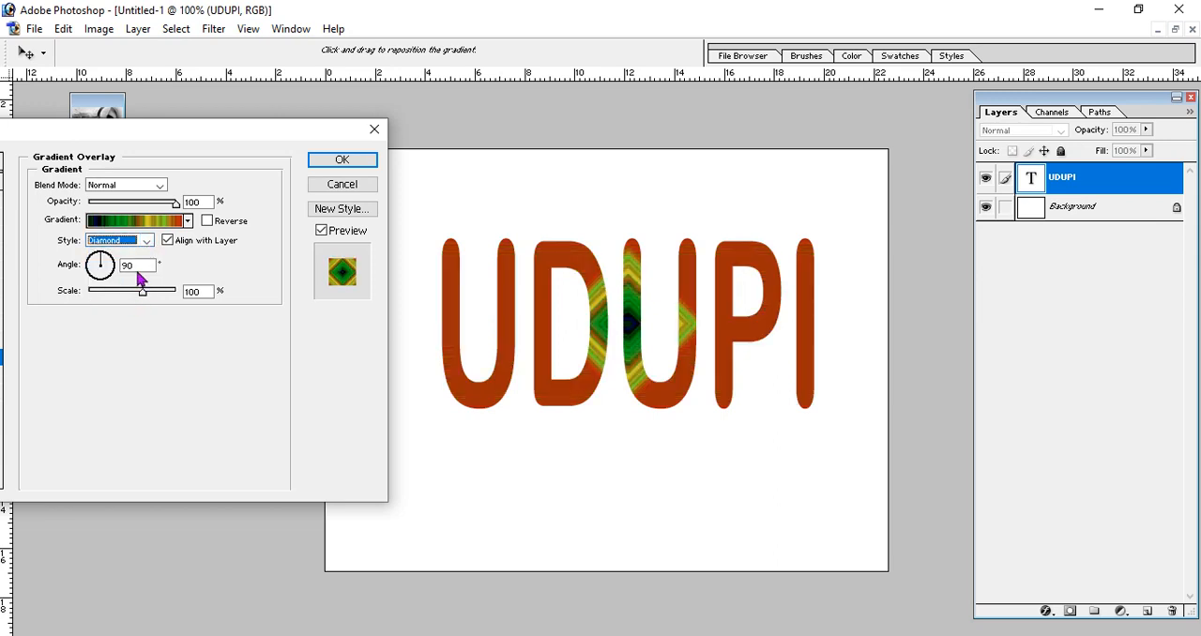
{"action": "left_click", "coordinate": [145, 241]}
{"action": "left_click", "coordinate": [129, 251]}
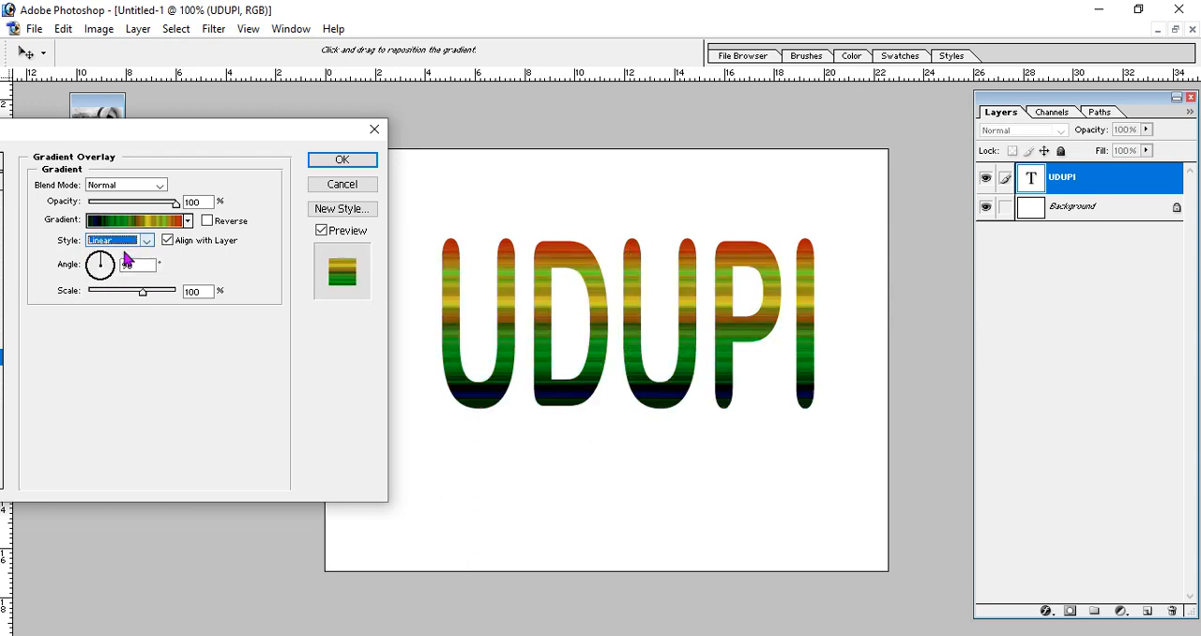
- Try the Radial style again on the gradient overlay, and set the overlay's style to Angle
{"action": "left_click", "coordinate": [145, 241]}
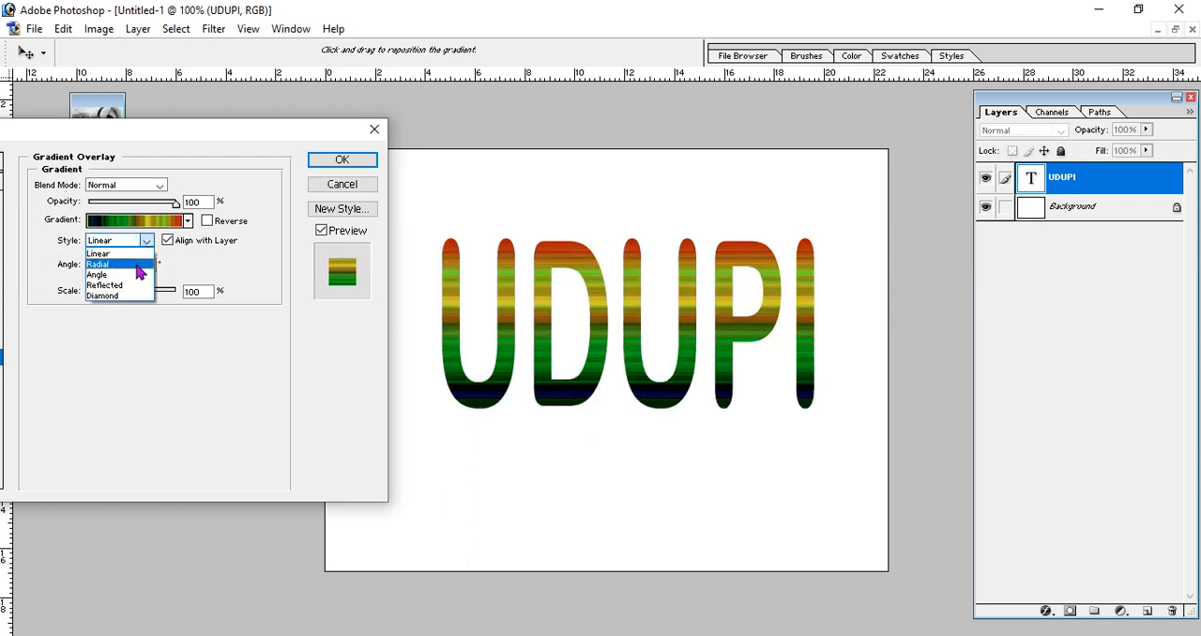
{"action": "left_click", "coordinate": [131, 262]}
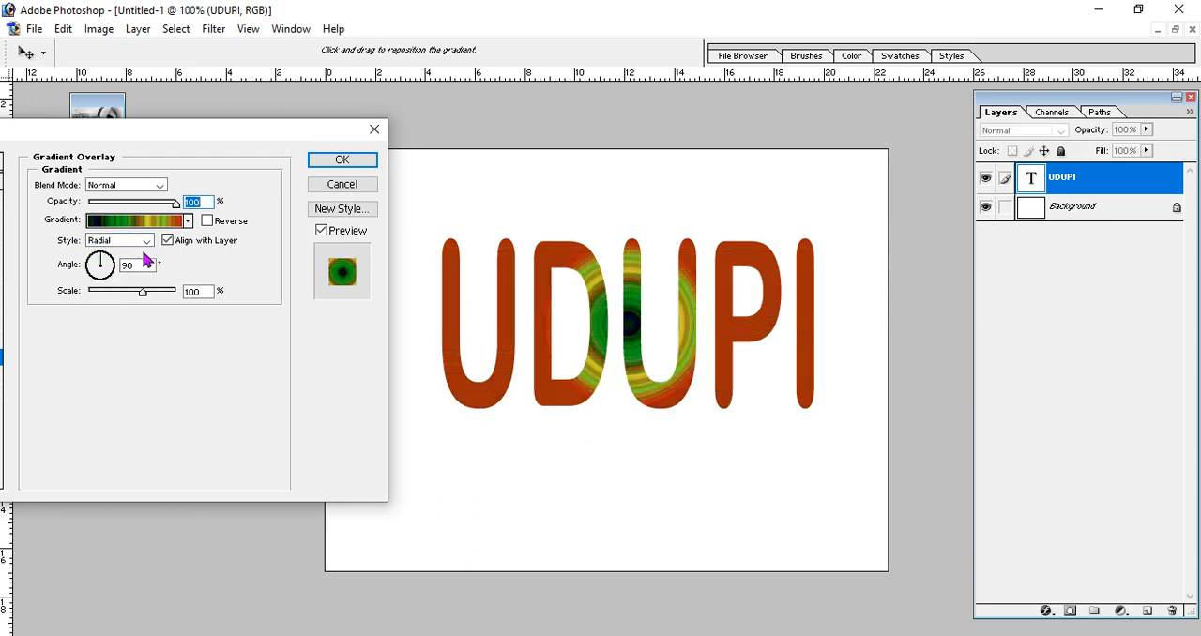
{"action": "left_click", "coordinate": [145, 241]}
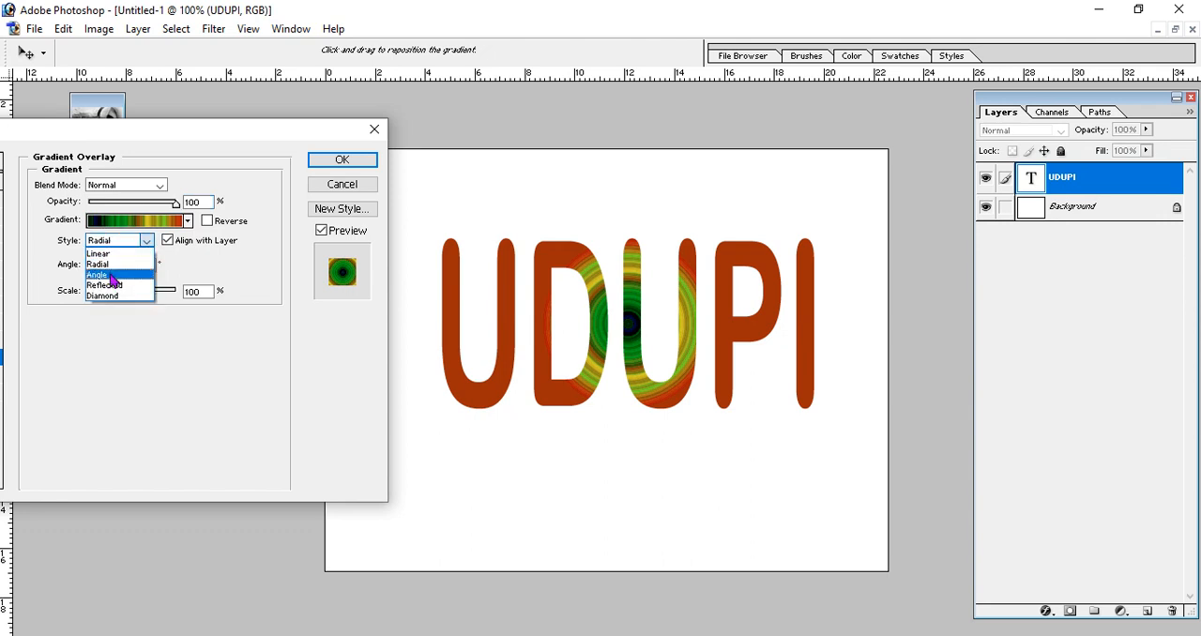
{"action": "left_click", "coordinate": [112, 274]}
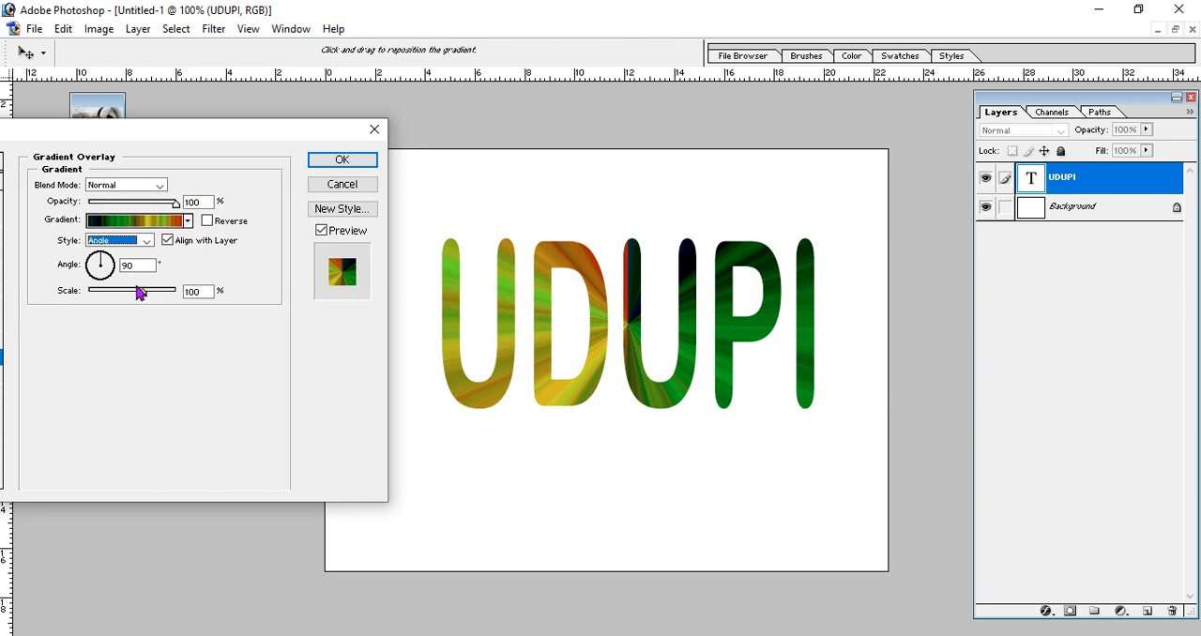
- Set the gradient overlay's scale to 117% and its angle to -27°
{"action": "mouse_move", "coordinate": [139, 293]}
{"action": "left_mouse_down"}
{"action": "mouse_move", "coordinate": [117, 294]}
{"action": "mouse_move", "coordinate": [156, 300]}
{"action": "left_mouse_up"}
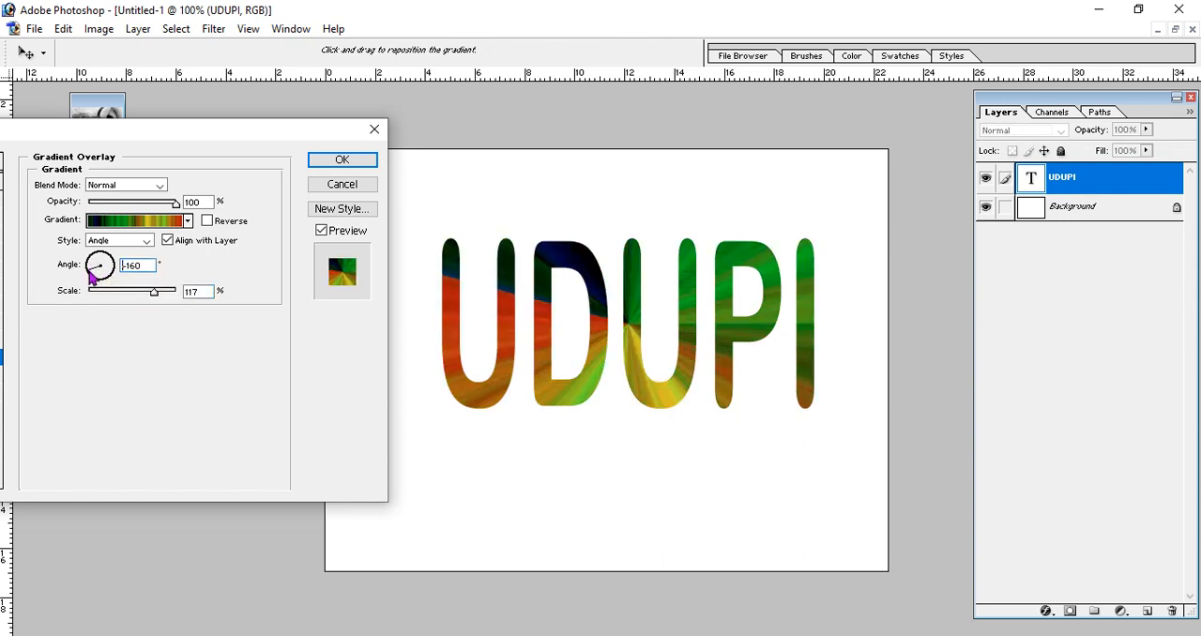
{"action": "left_click", "coordinate": [91, 276]}
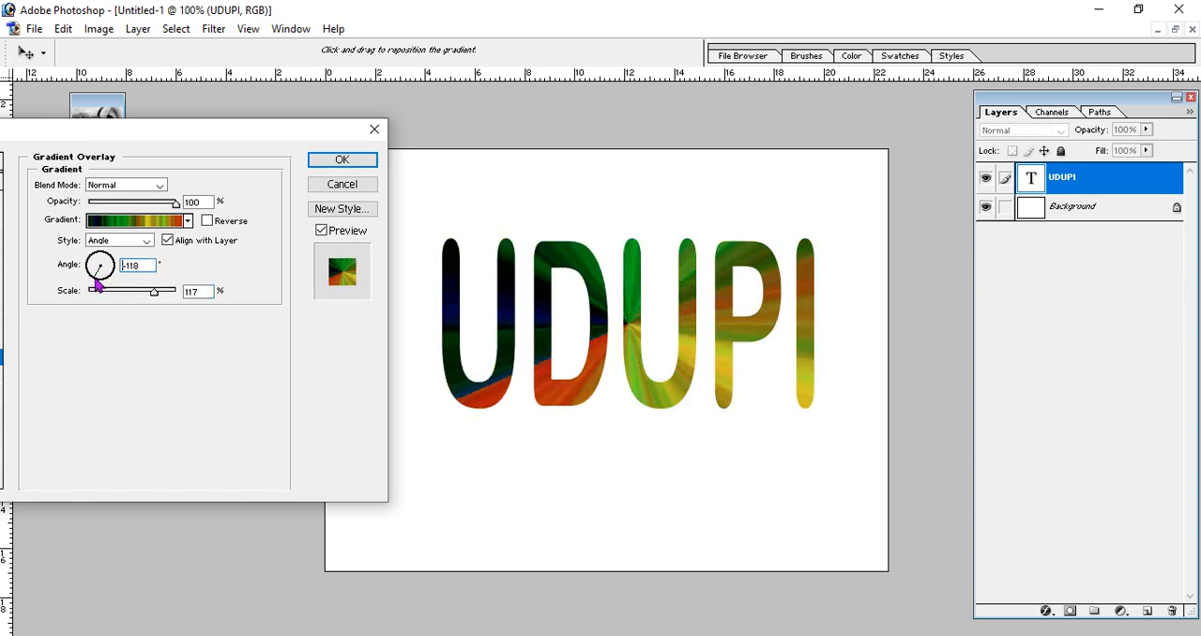
{"action": "left_click_drag", "start_coordinate": [98, 284], "coordinate": [102, 291]}
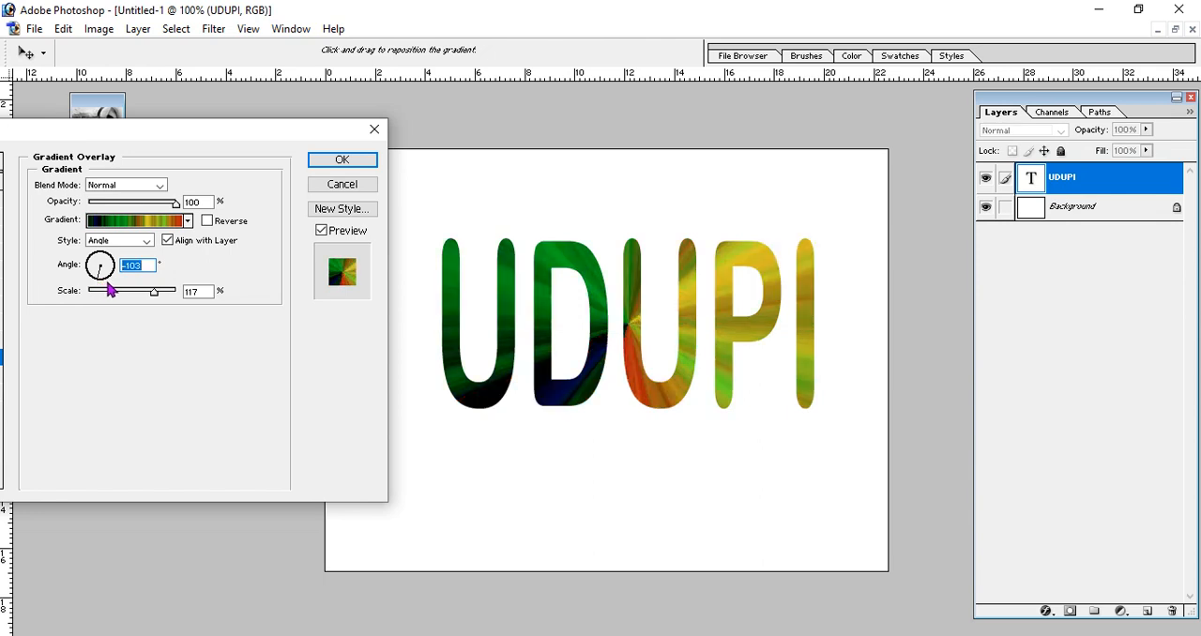
{"action": "left_click_drag", "start_coordinate": [97, 284], "coordinate": [124, 284]}
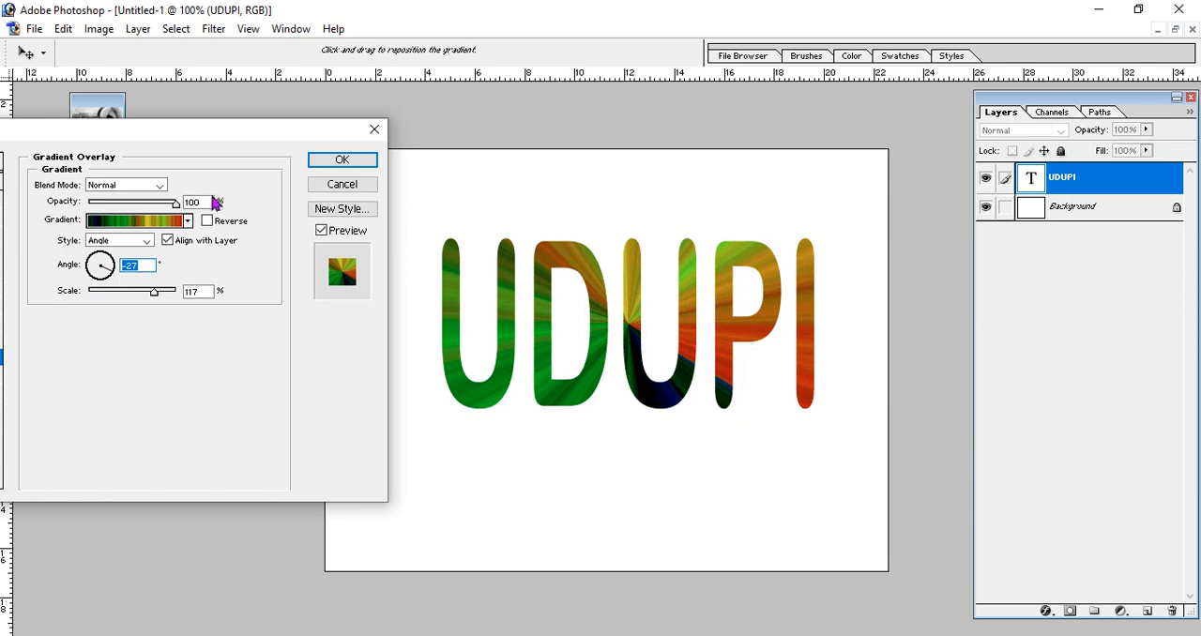
- Try the Dissolve, Darken, Multiply, Color Burn and Linear Burn blend modes on the gradient overlay
{"action": "left_click", "coordinate": [161, 186]}
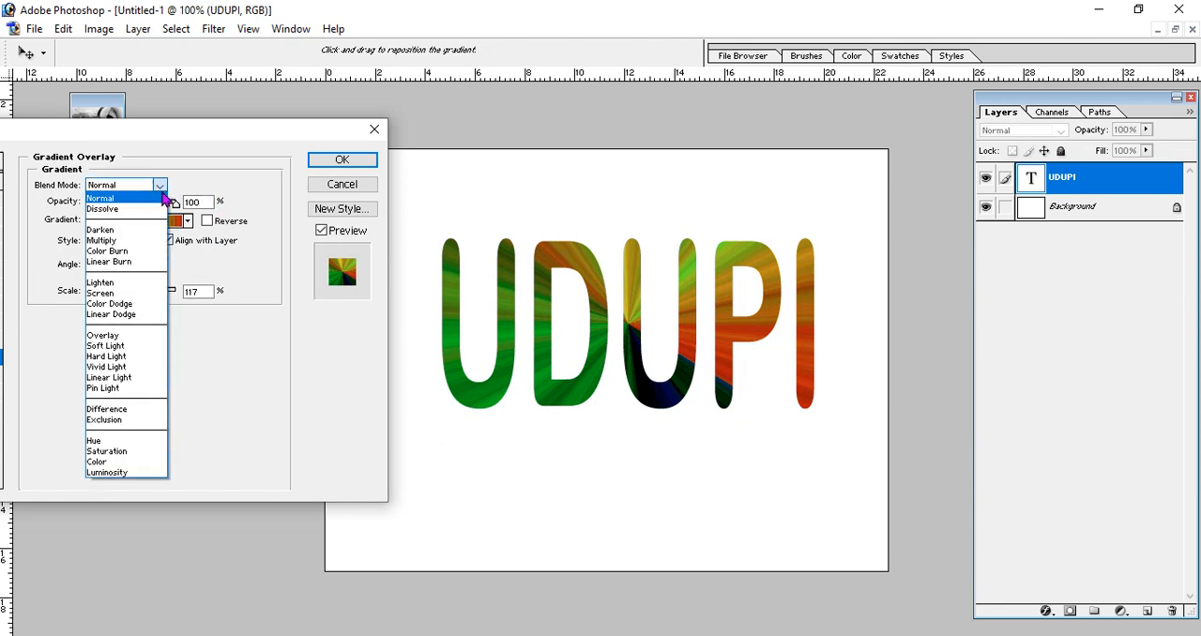
{"action": "left_click", "coordinate": [140, 209]}
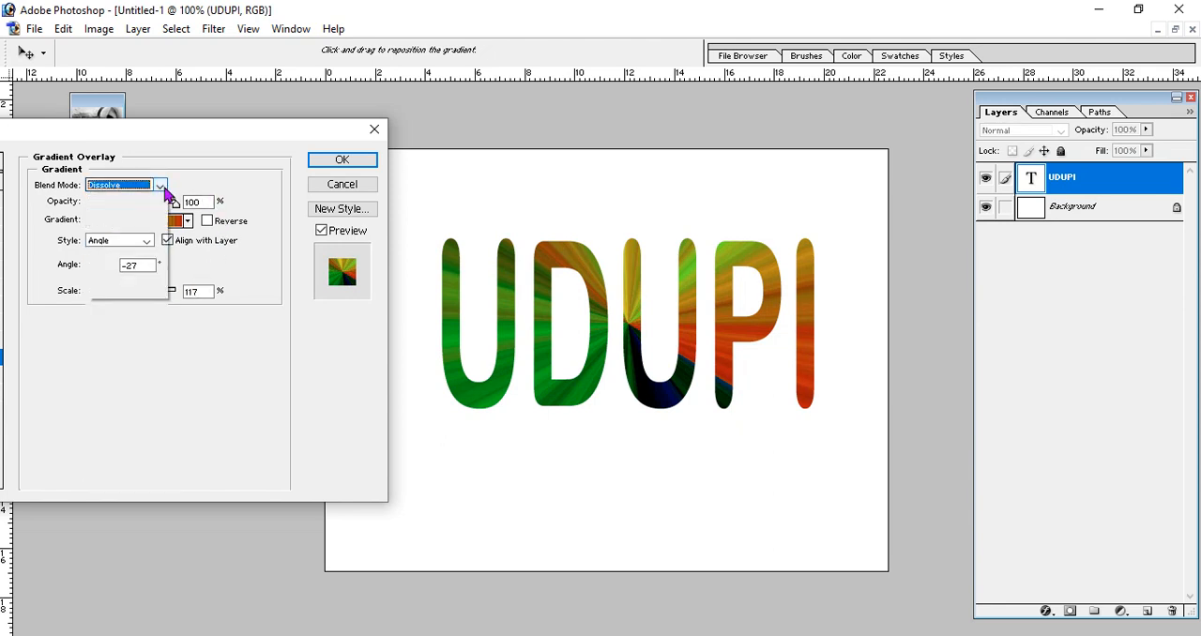
{"action": "left_click", "coordinate": [162, 187]}
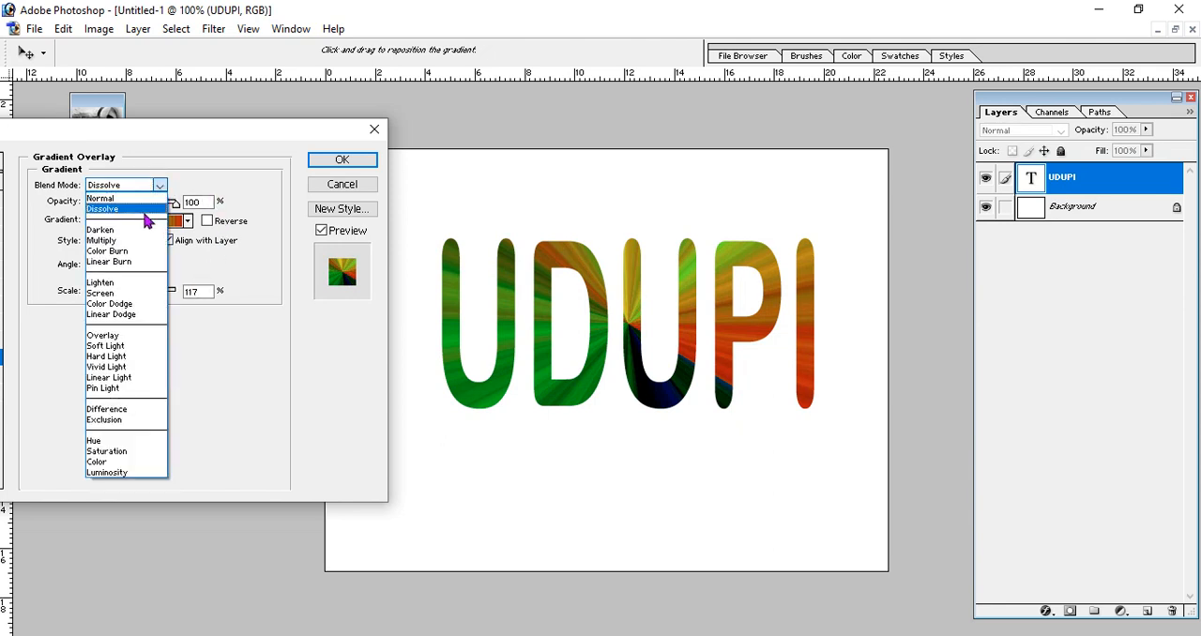
{"action": "left_click", "coordinate": [150, 224]}
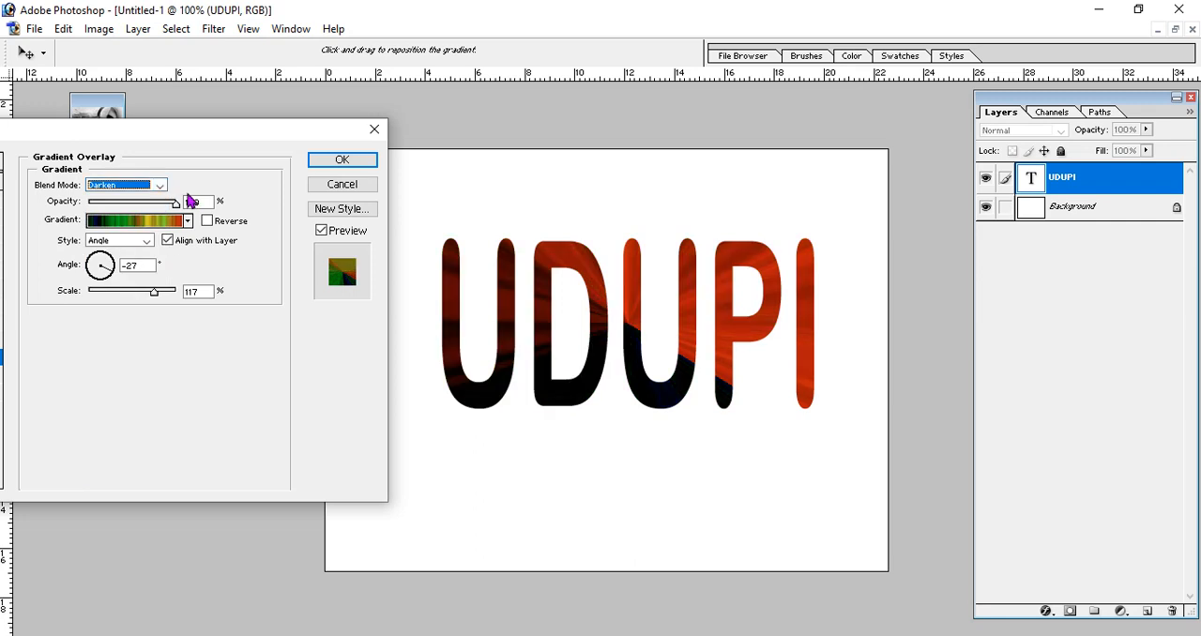
{"action": "left_click", "coordinate": [160, 186]}
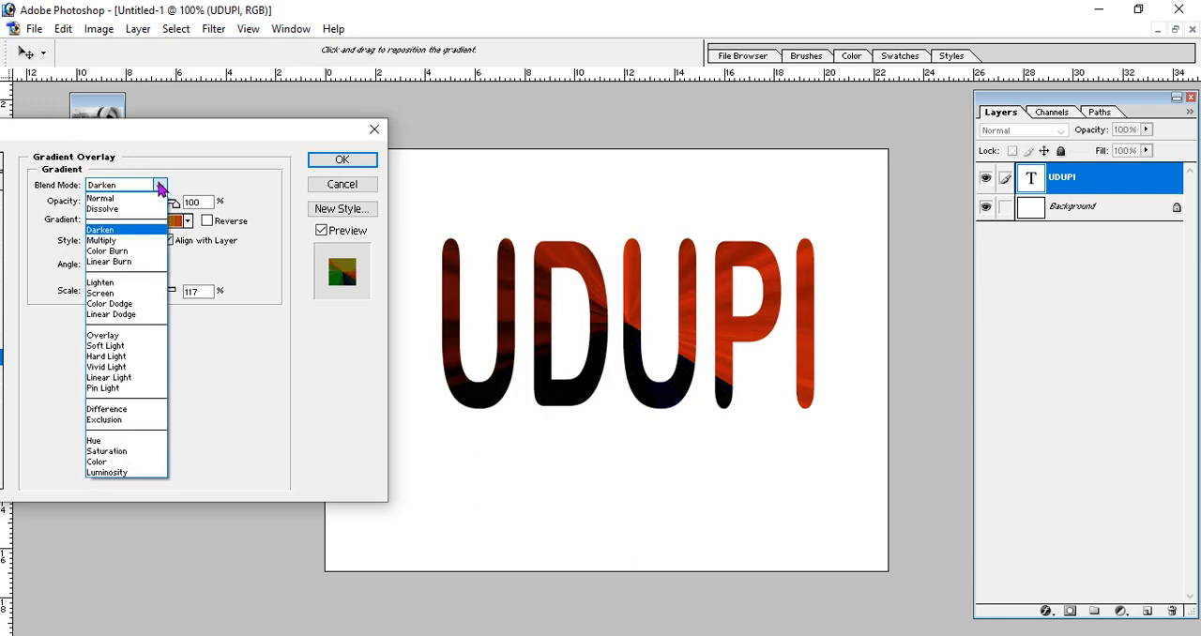
{"action": "left_click", "coordinate": [136, 243]}
{"action": "left_click", "coordinate": [162, 187]}
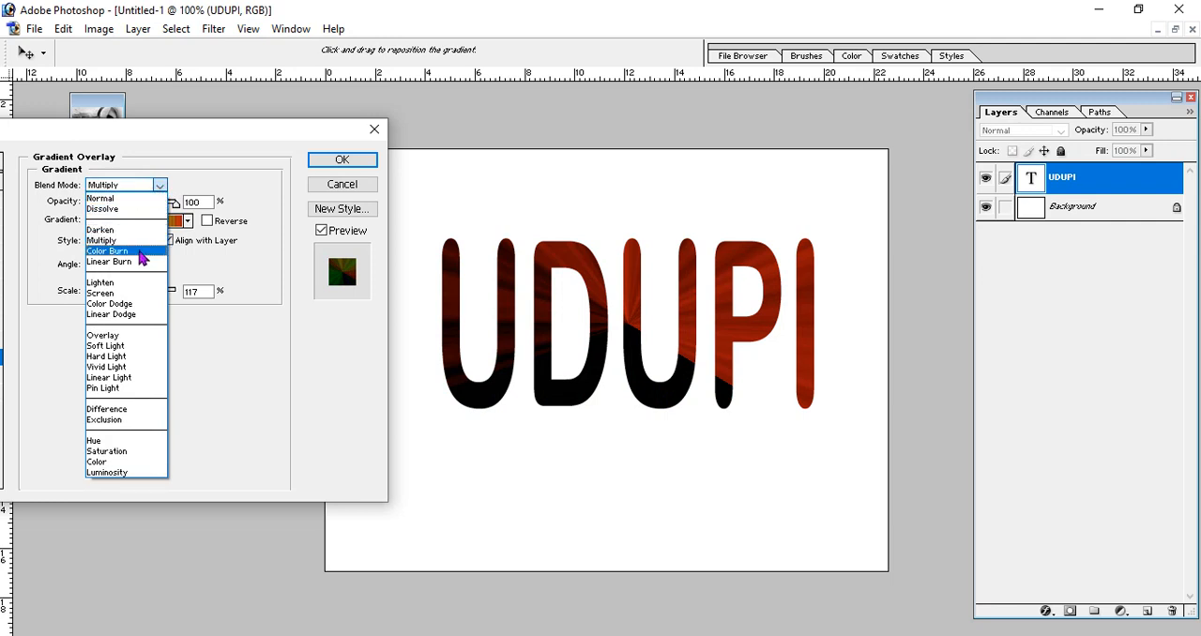
{"action": "left_click", "coordinate": [139, 251]}
{"action": "left_click", "coordinate": [161, 187]}
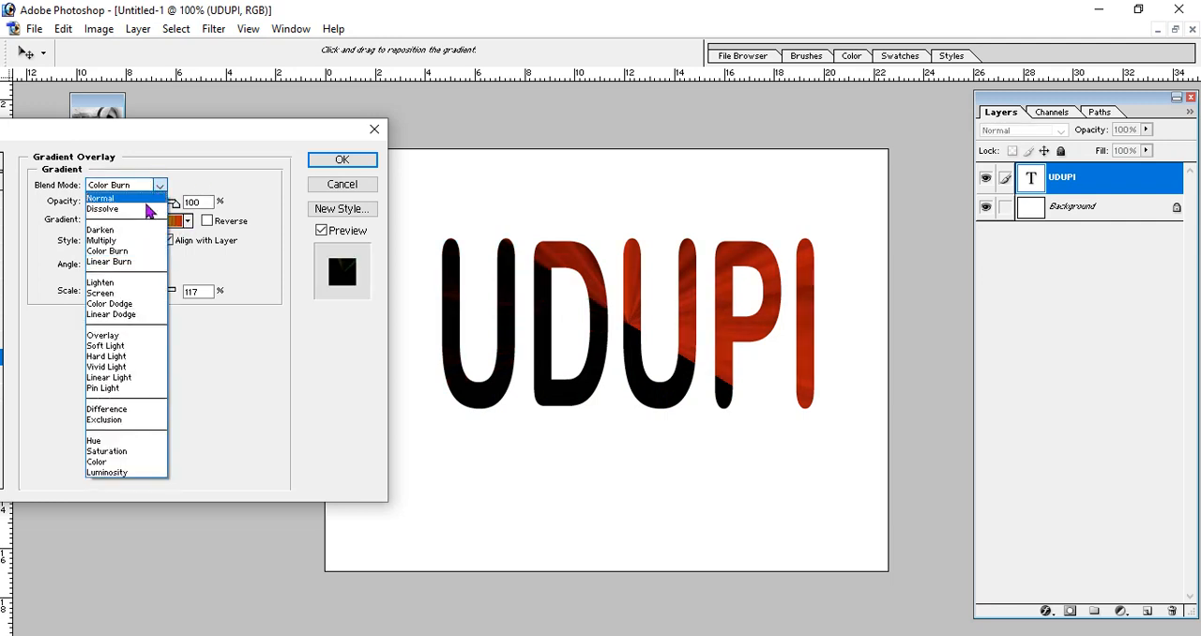
{"action": "left_click", "coordinate": [140, 259]}
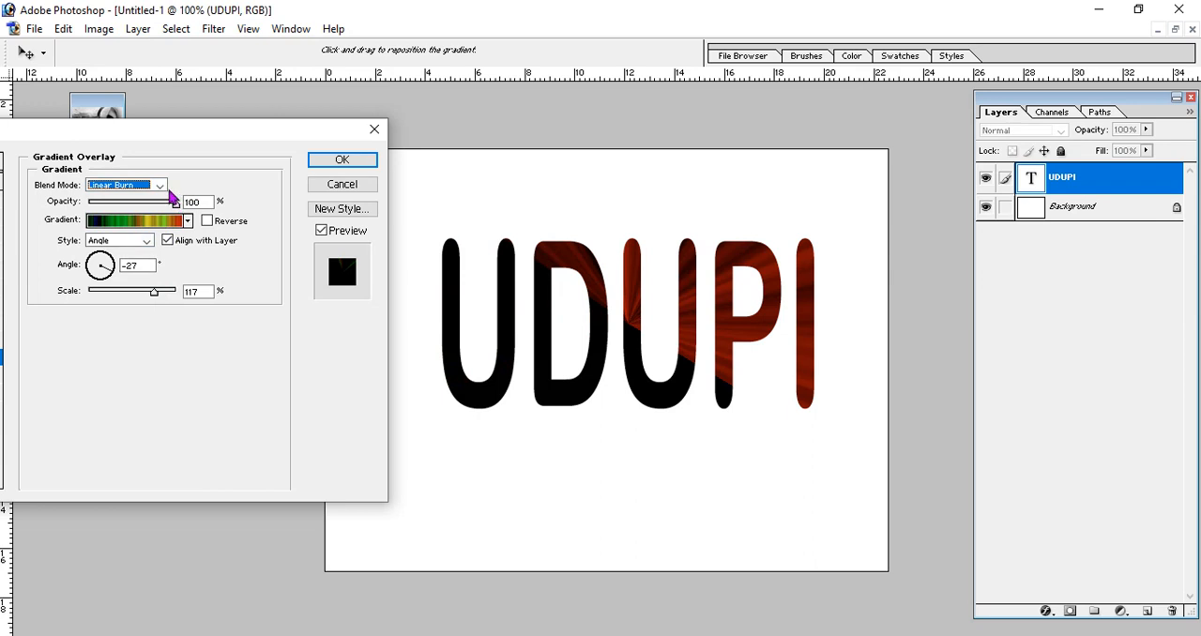
- Try the Screen, Lighten, Color Dodge and Linear Dodge blend modes on the gradient overlay
{"action": "left_click", "coordinate": [163, 186]}
{"action": "left_click", "coordinate": [138, 295]}
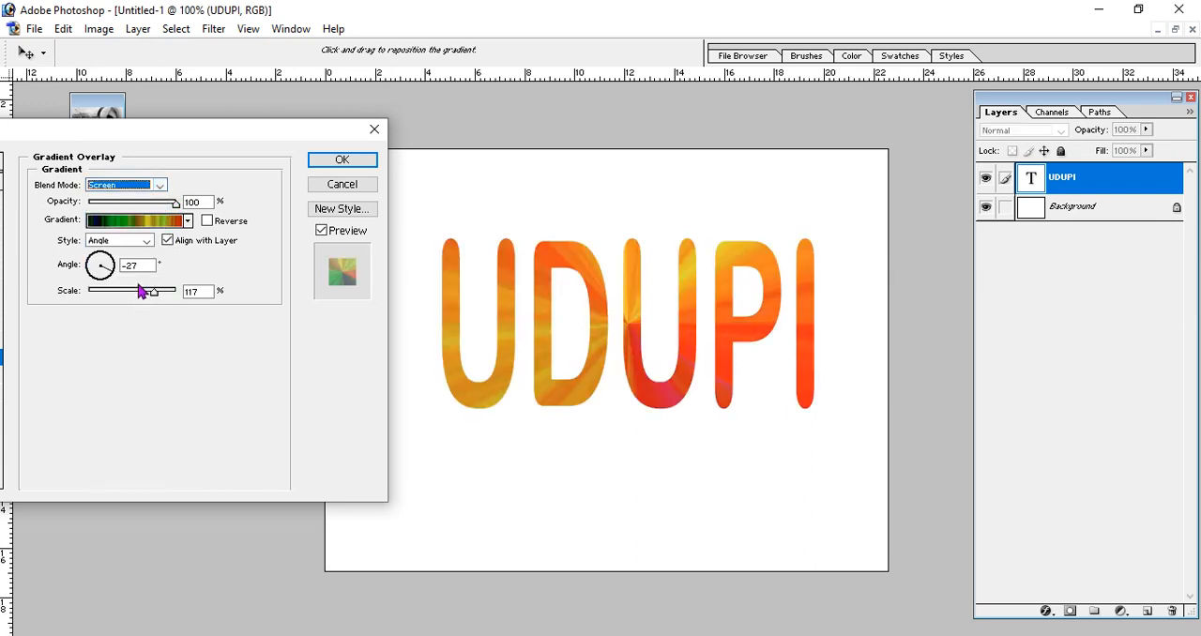
{"action": "left_click", "coordinate": [159, 187]}
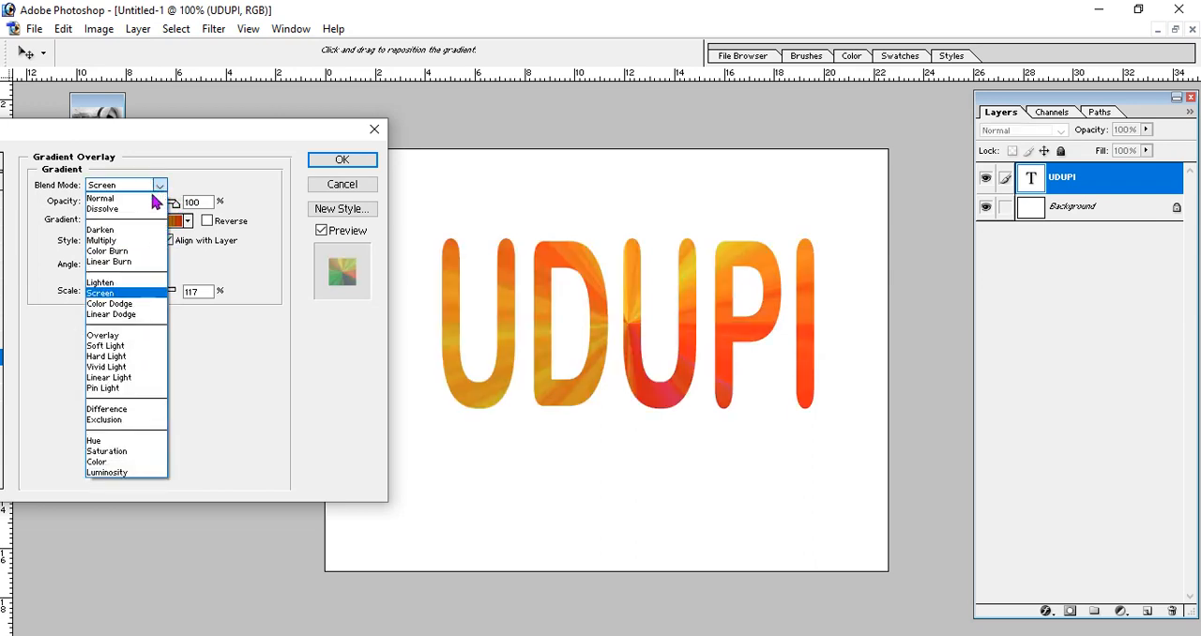
{"action": "left_click", "coordinate": [129, 291]}
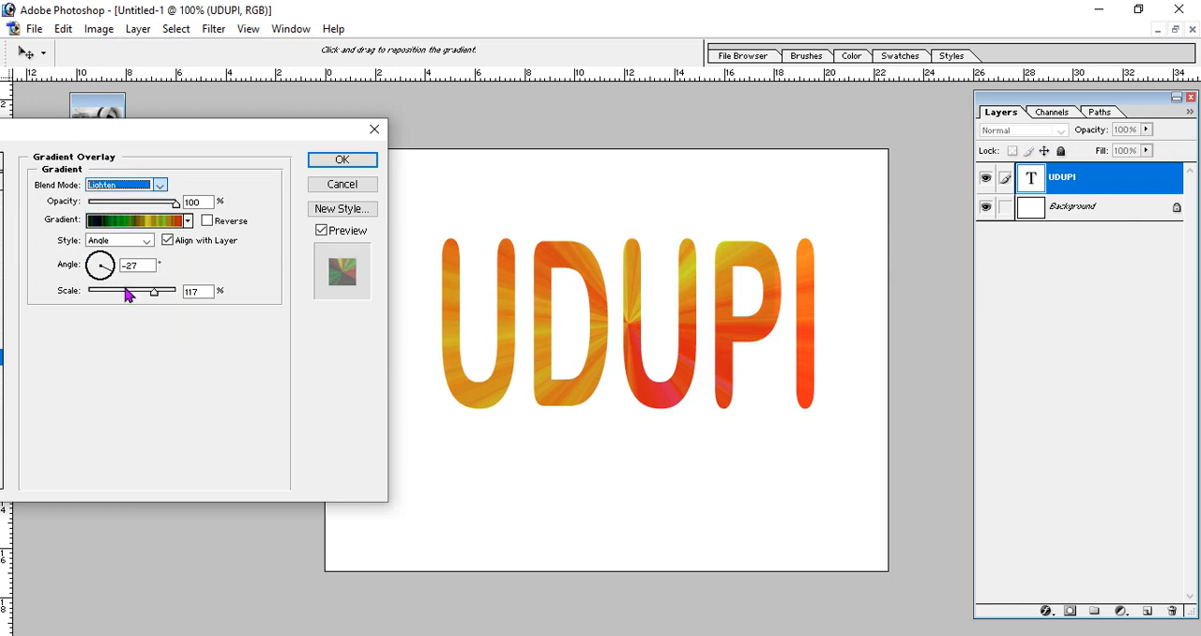
{"action": "left_click", "coordinate": [161, 186]}
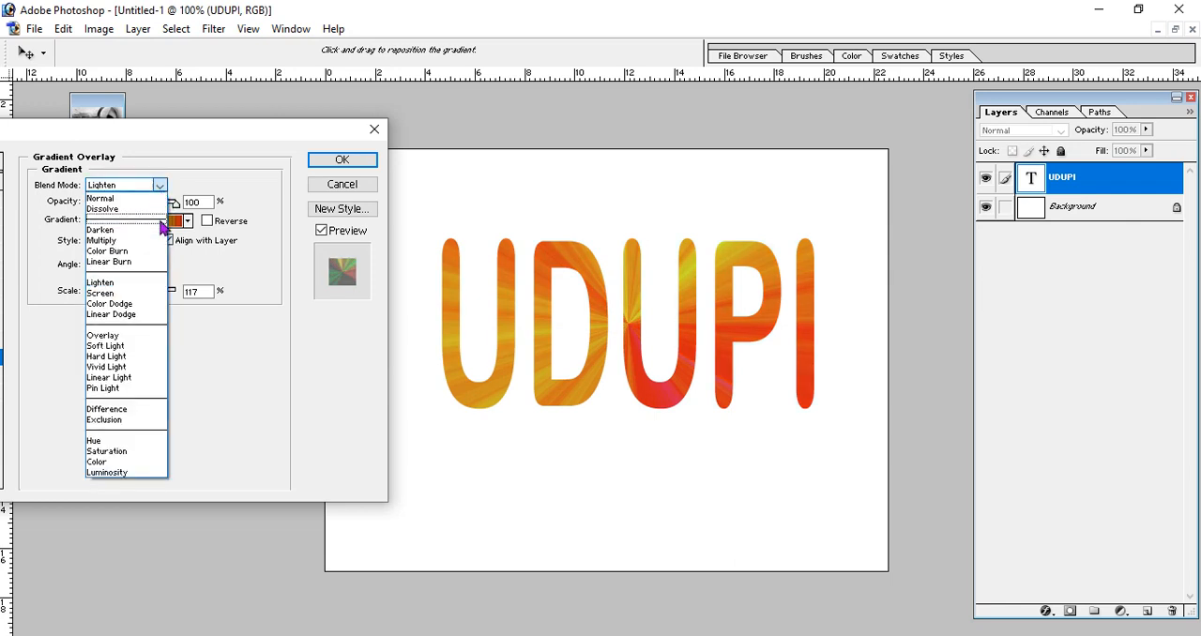
{"action": "left_click", "coordinate": [145, 305]}
{"action": "left_click", "coordinate": [160, 185]}
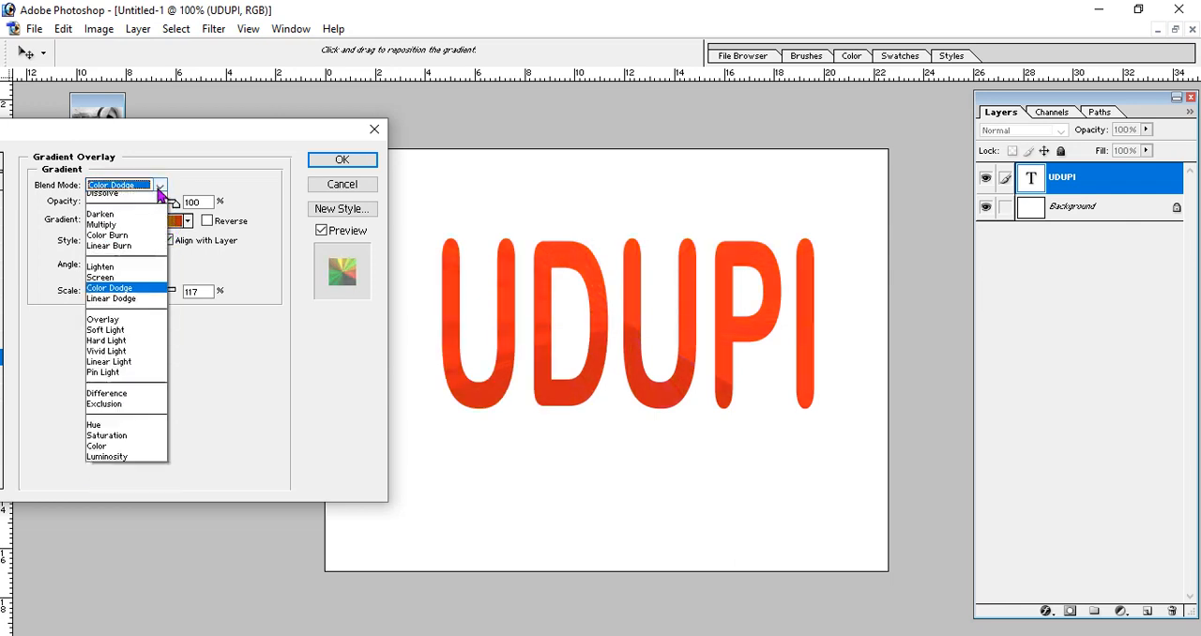
{"action": "left_click", "coordinate": [125, 315]}
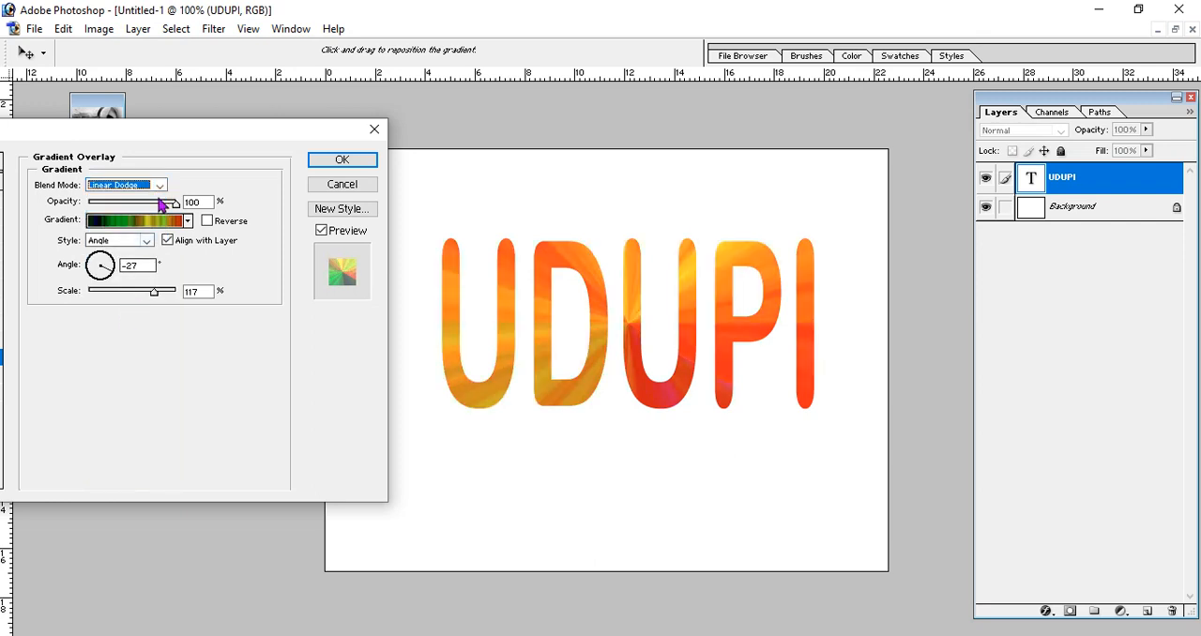
- Try the Overlay, Soft Light, Vivid Light and Pin Light blend modes on the gradient overlay
{"action": "left_click", "coordinate": [159, 185]}
{"action": "left_click", "coordinate": [141, 335]}
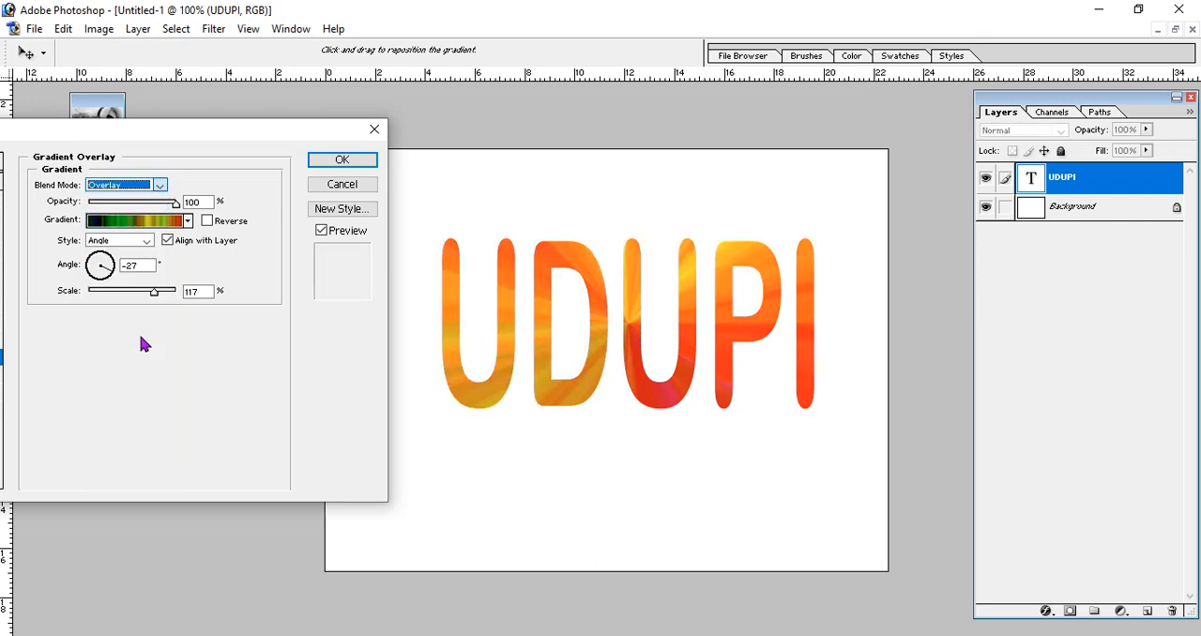
{"action": "left_click", "coordinate": [159, 185]}
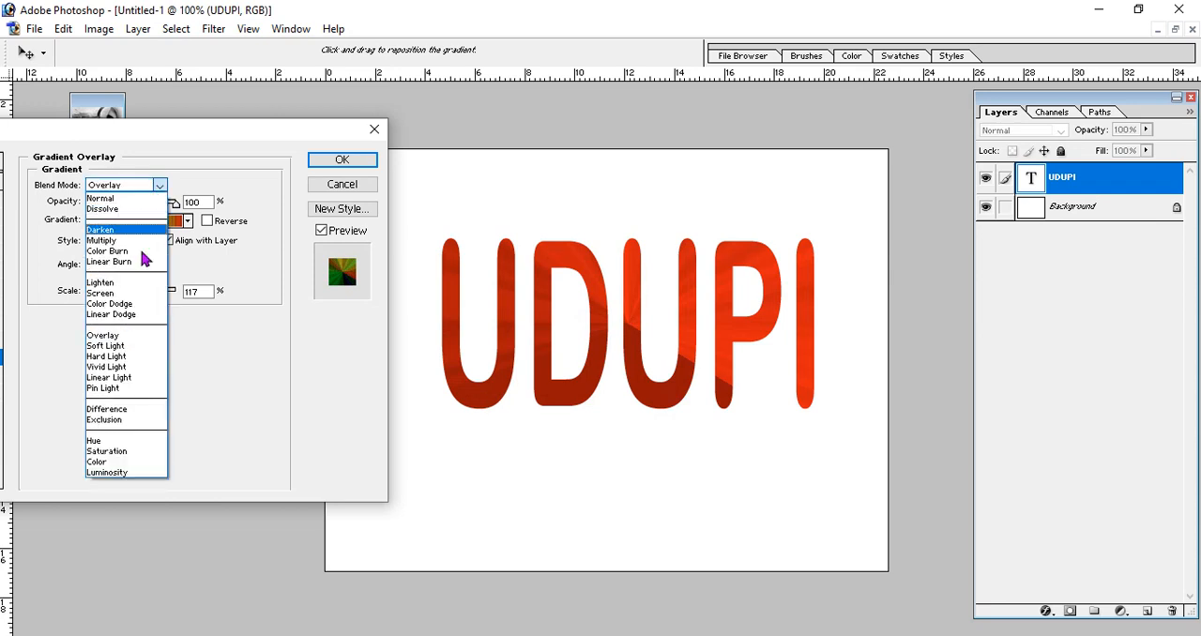
{"action": "left_click", "coordinate": [117, 347]}
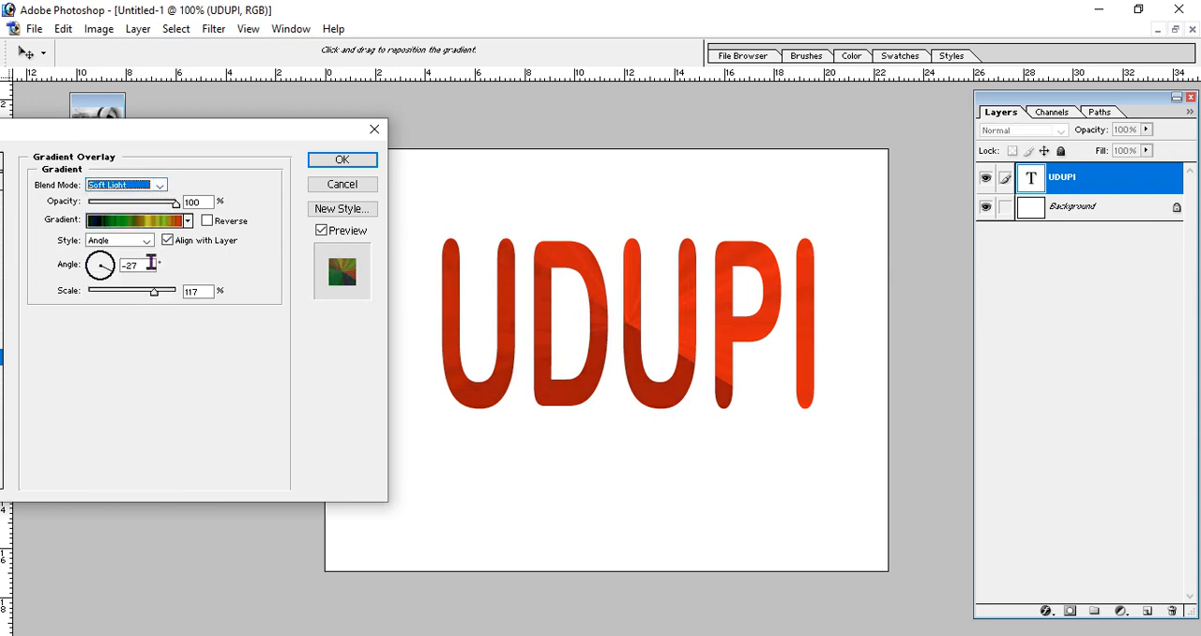
{"action": "left_click", "coordinate": [160, 185]}
{"action": "left_click", "coordinate": [115, 367]}
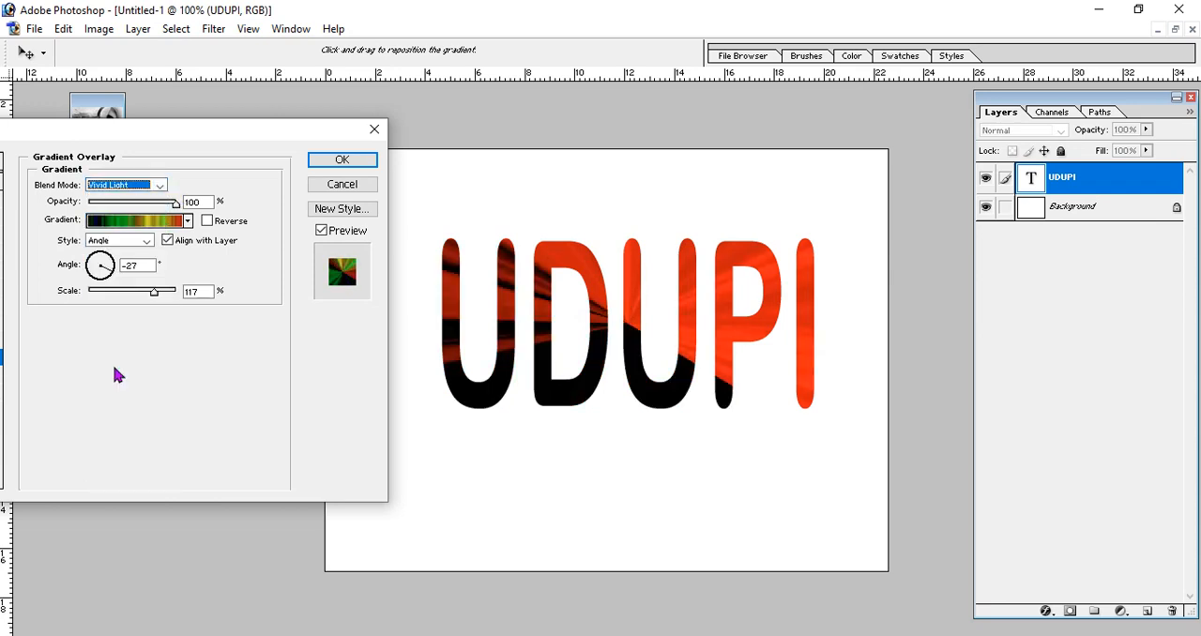
{"action": "left_click", "coordinate": [161, 187]}
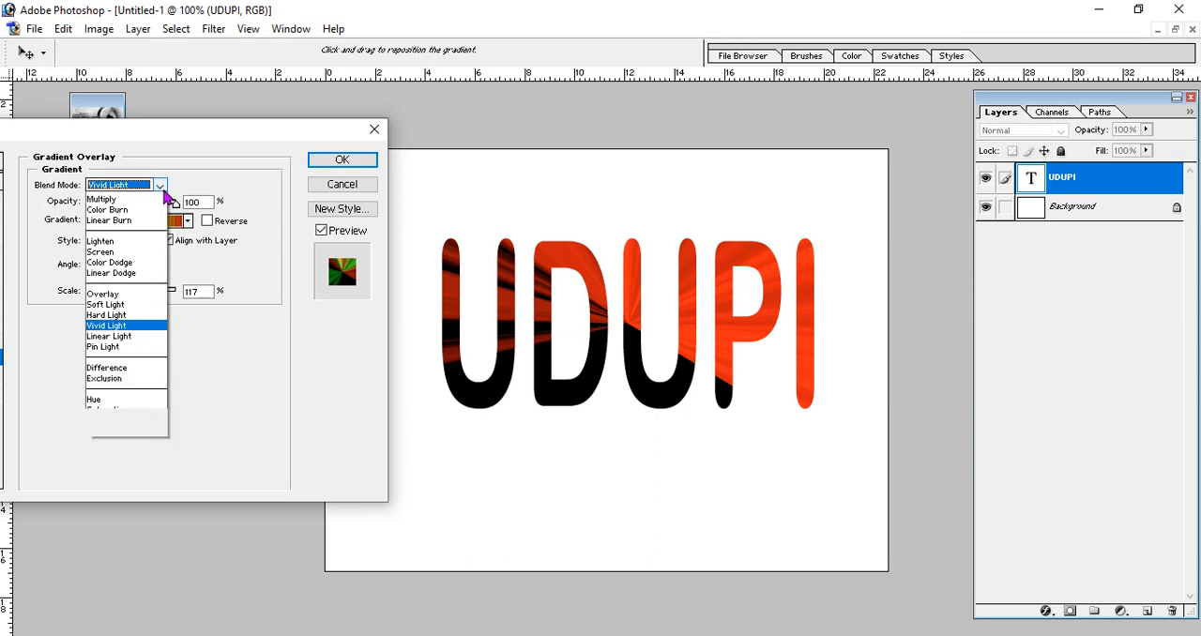
{"action": "left_click", "coordinate": [144, 388]}
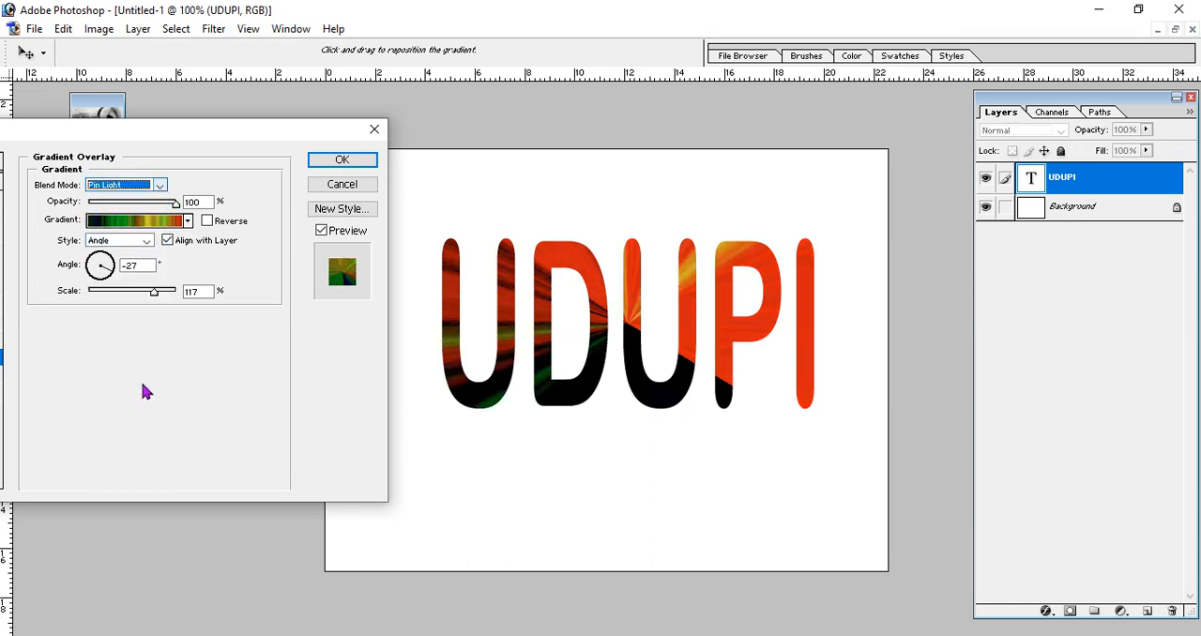
- Try the Difference, Exclusion, Hue and Saturation blend modes on the gradient overlay
{"action": "left_click", "coordinate": [159, 187]}
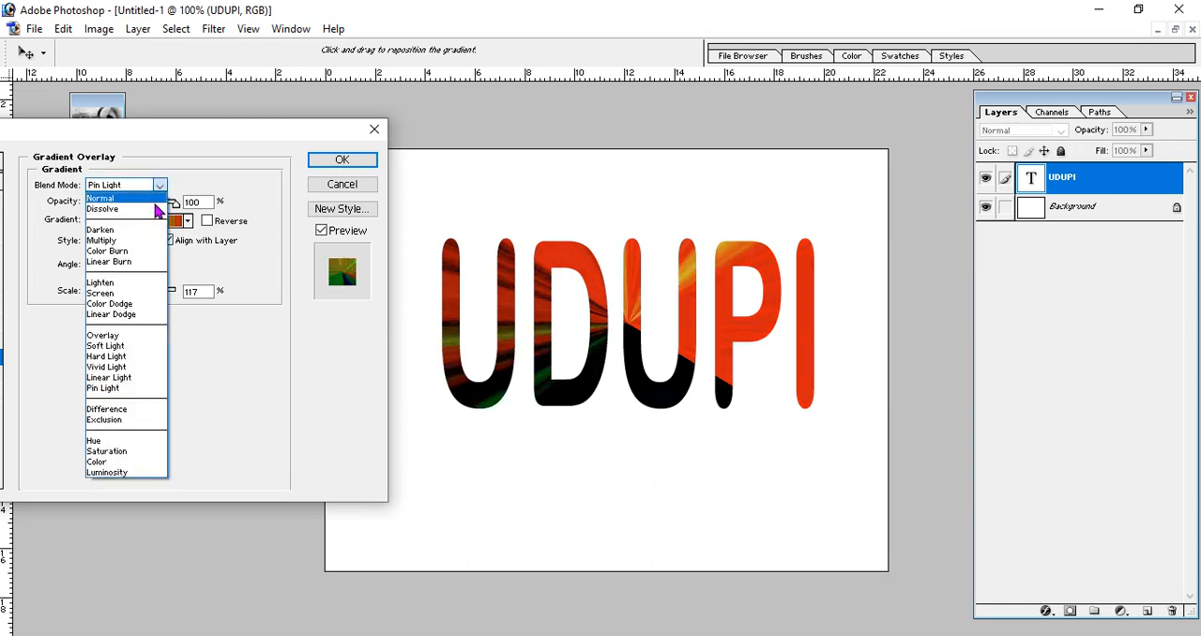
{"action": "left_click", "coordinate": [133, 404]}
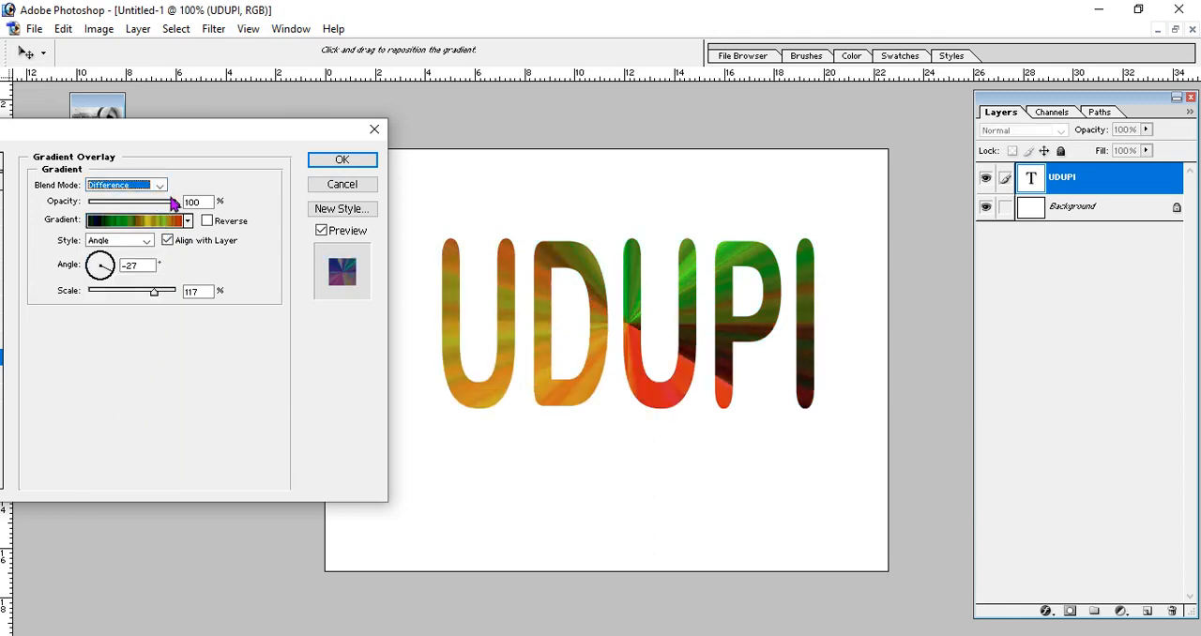
{"action": "left_click", "coordinate": [151, 243]}
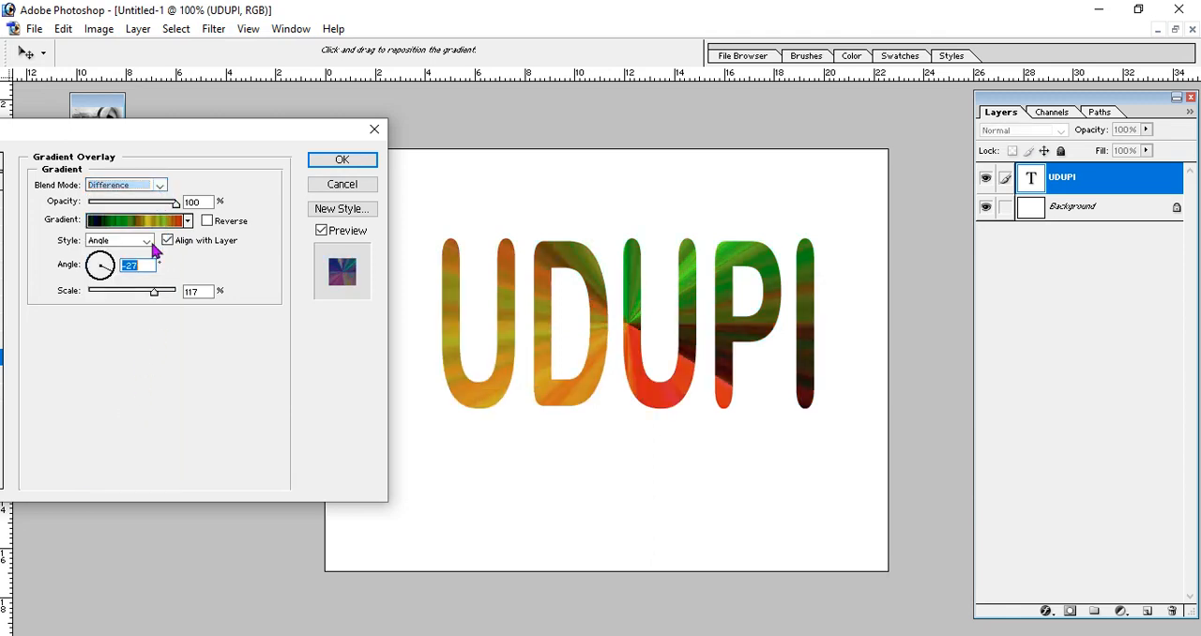
{"action": "left_click", "coordinate": [159, 186]}
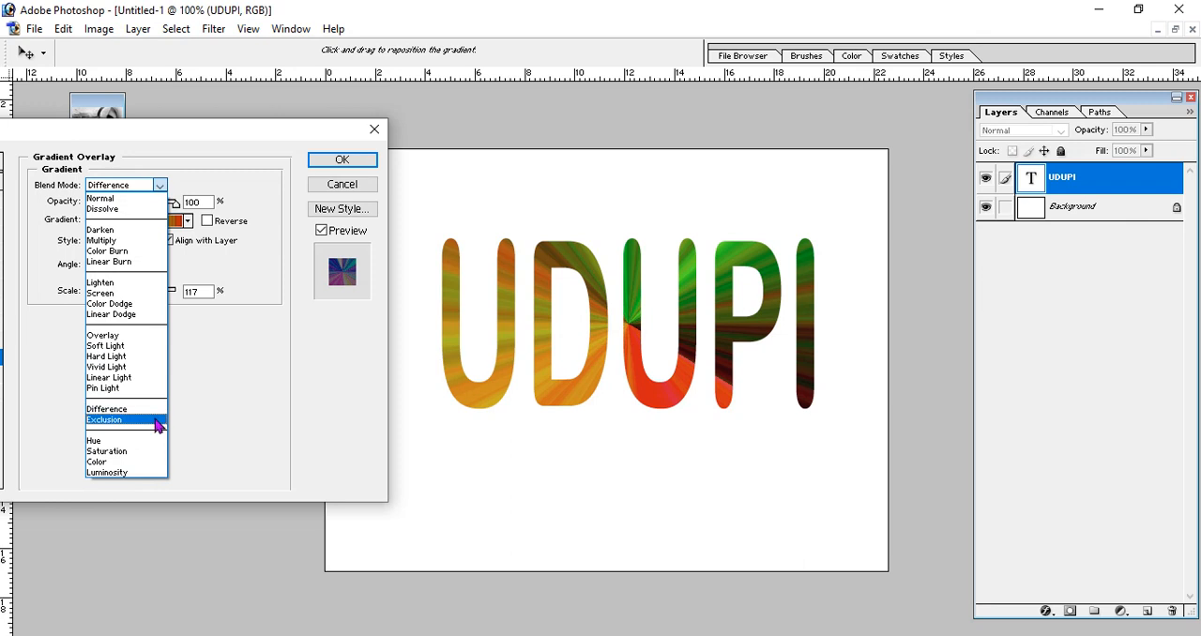
{"action": "left_click", "coordinate": [156, 422]}
{"action": "left_click", "coordinate": [160, 186]}
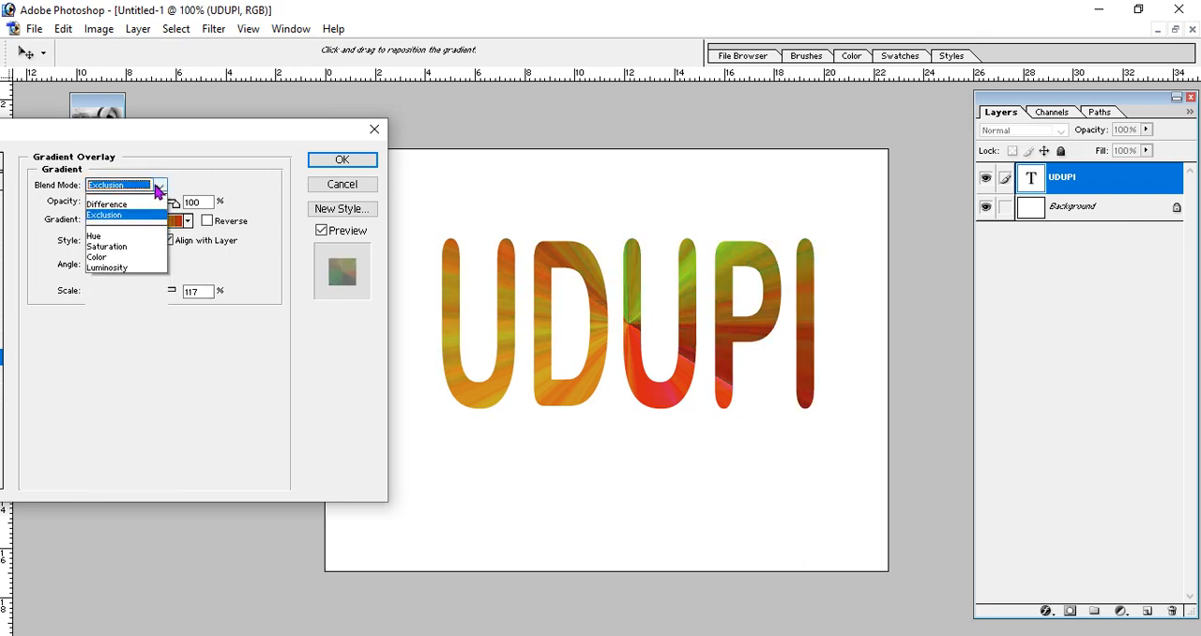
{"action": "left_click", "coordinate": [148, 441]}
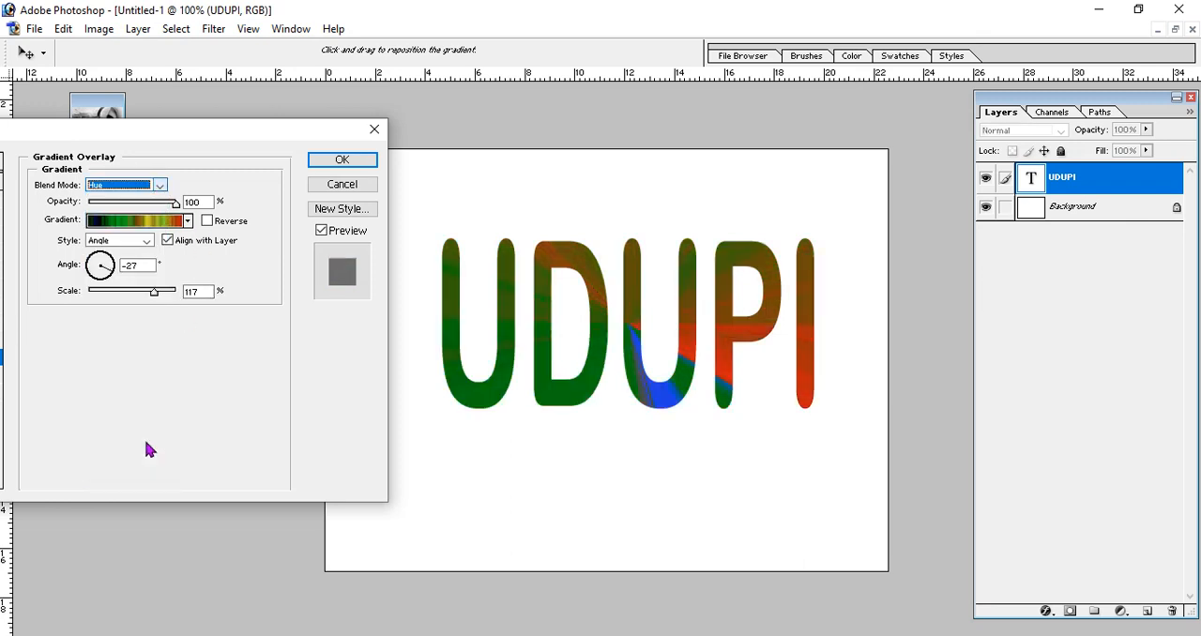
{"action": "left_click", "coordinate": [159, 185]}
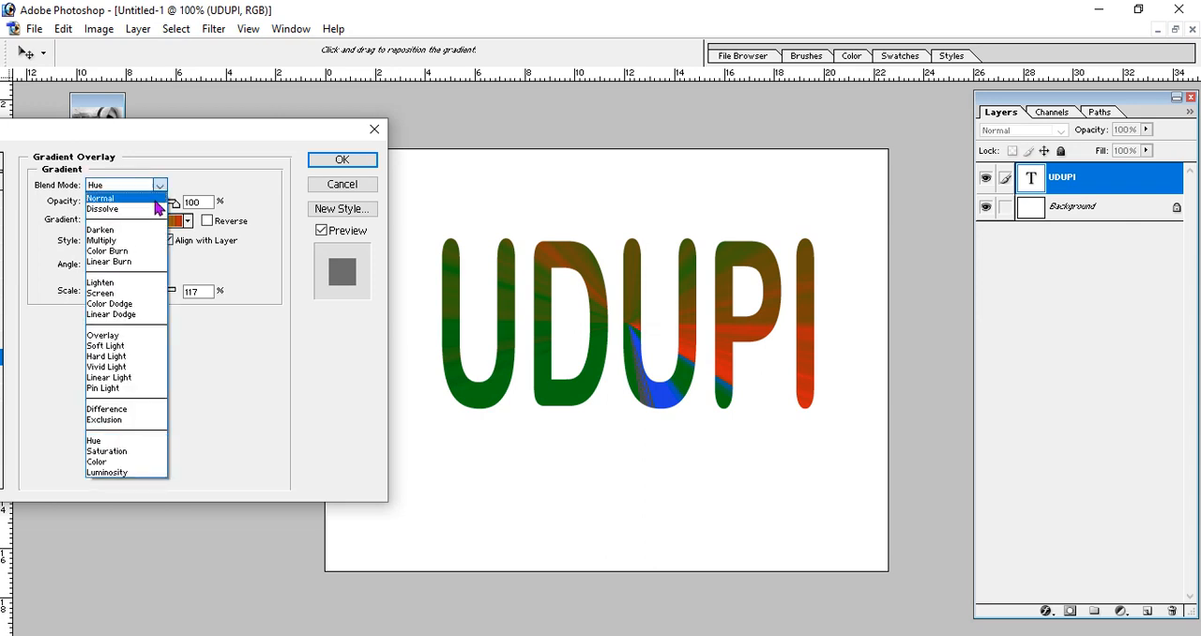
{"action": "left_click", "coordinate": [137, 454]}
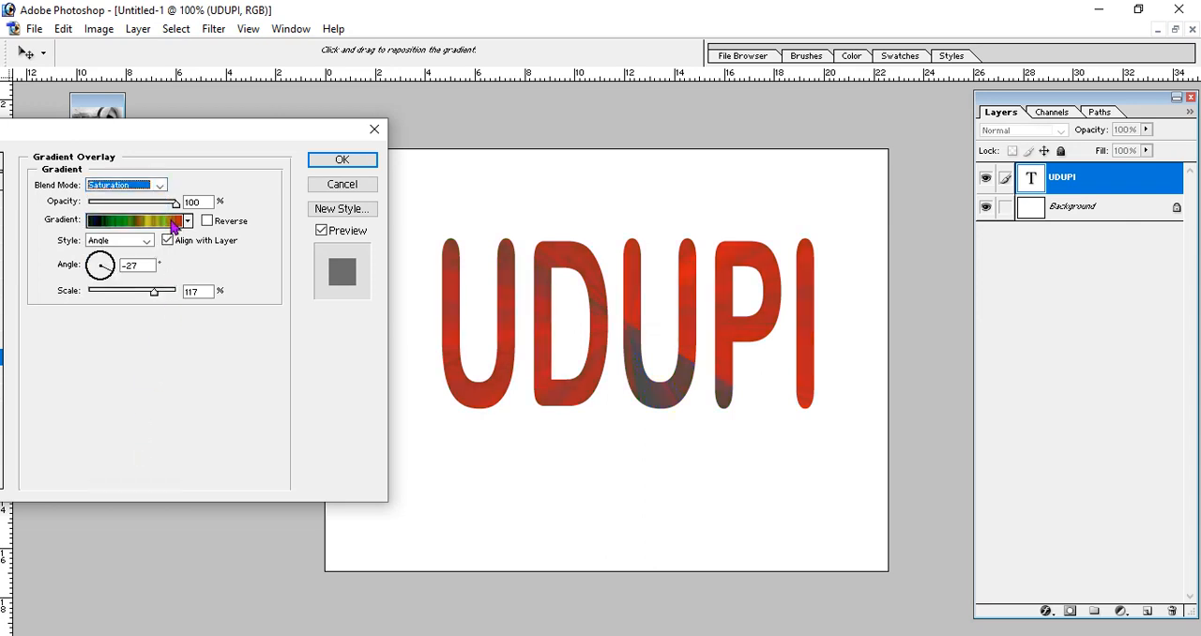
- Set the gradient overlay's opacity to 90% with the Normal blend mode, and apply the overlay to the UDUPI text
{"action": "mouse_move", "coordinate": [178, 212]}
{"action": "left_mouse_down"}
{"action": "mouse_move", "coordinate": [126, 210]}
{"action": "mouse_move", "coordinate": [171, 222]}
{"action": "left_mouse_up"}
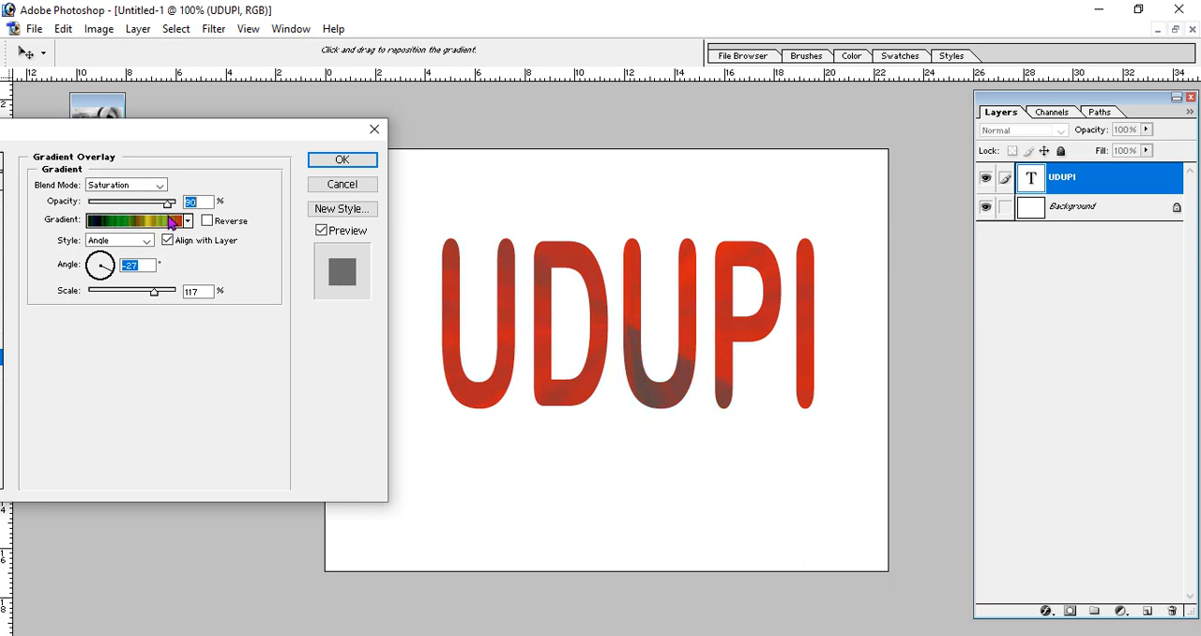
{"action": "left_click", "coordinate": [160, 185]}
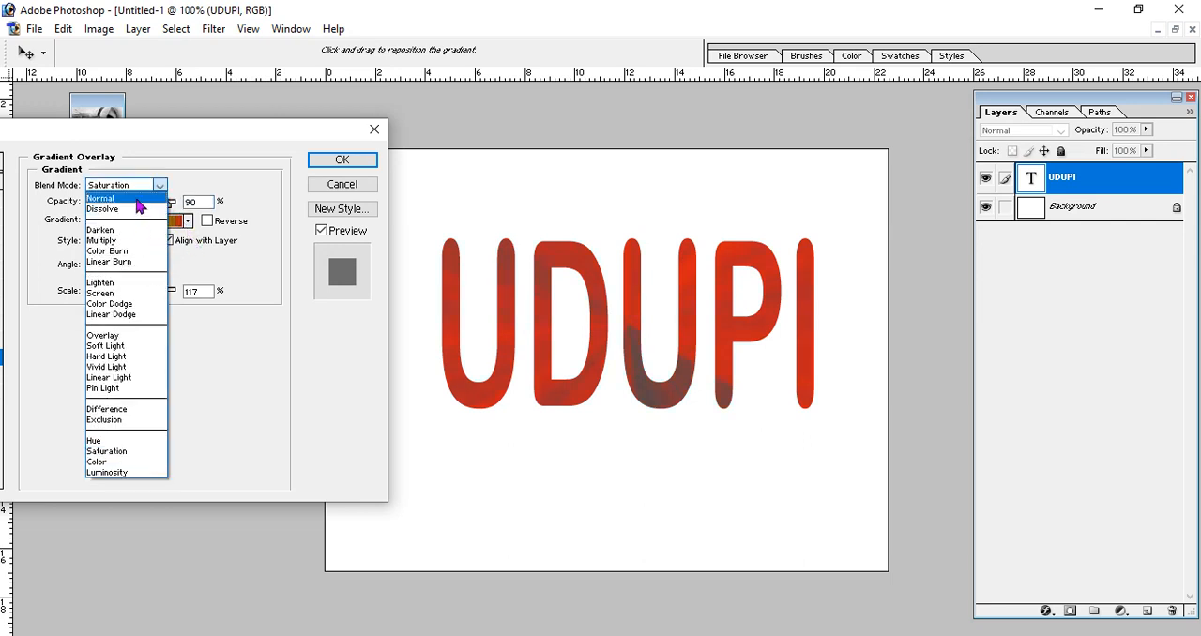
{"action": "left_click", "coordinate": [138, 198]}
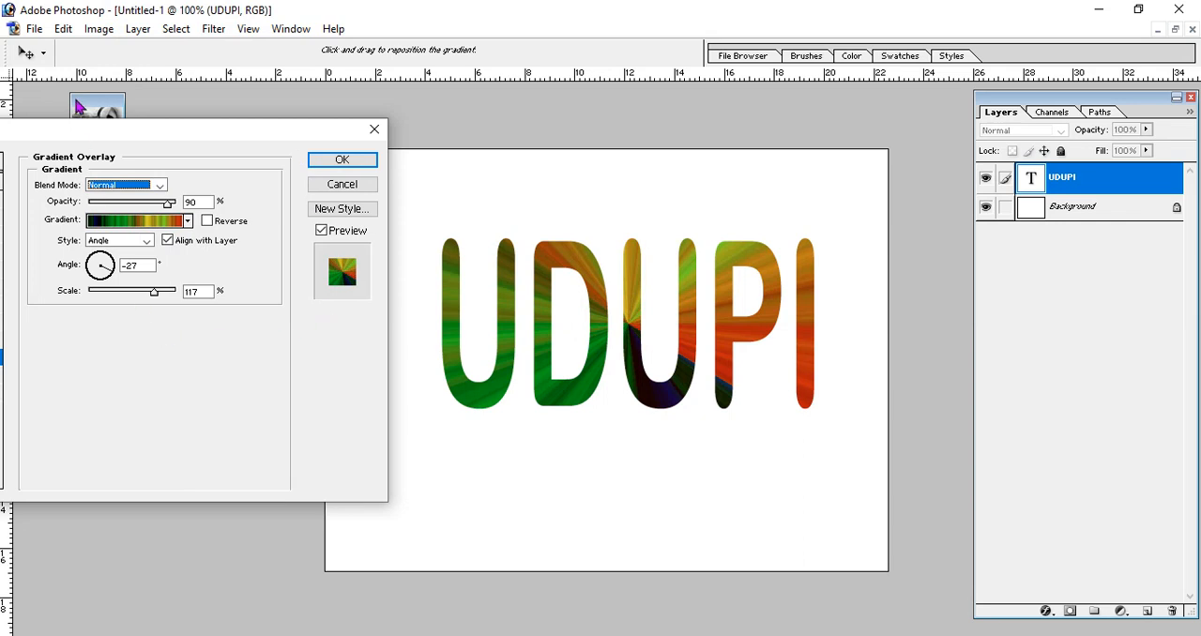
{"action": "left_click", "coordinate": [342, 174]}
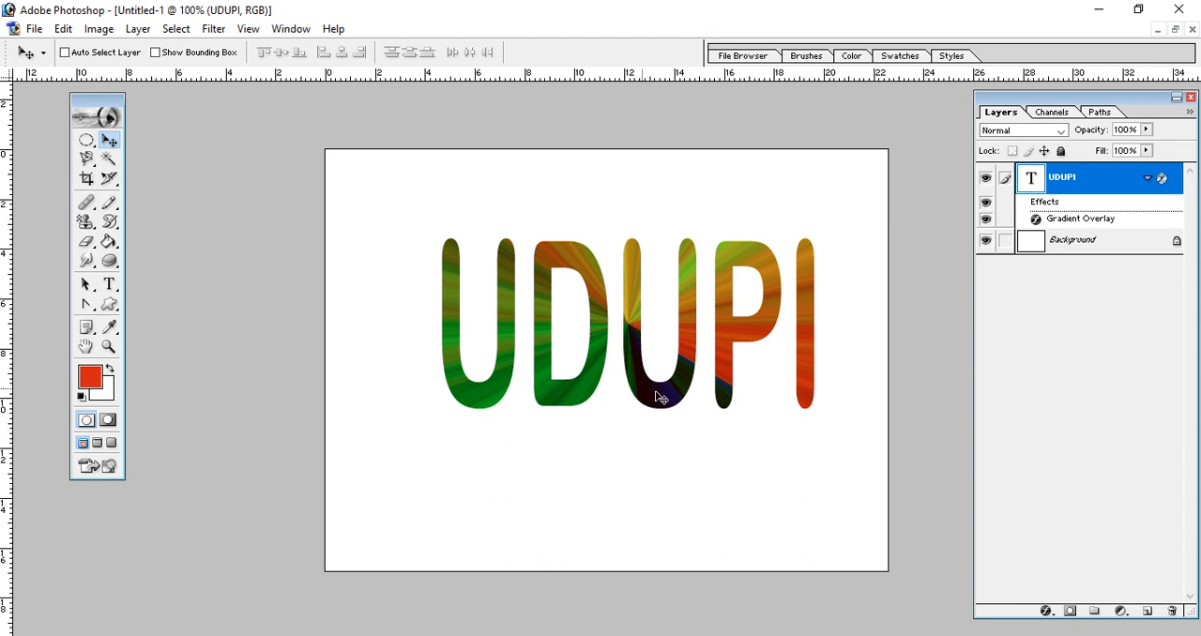
{"action": "left_click", "coordinate": [1047, 611]}
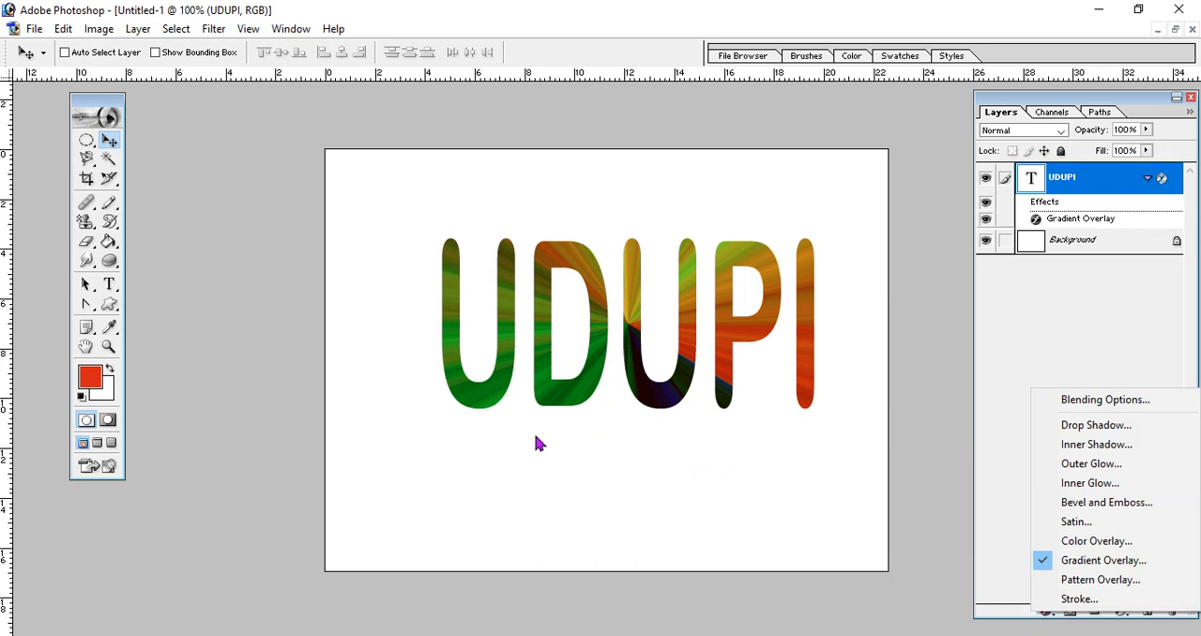
{"action": "left_click", "coordinate": [523, 479]}
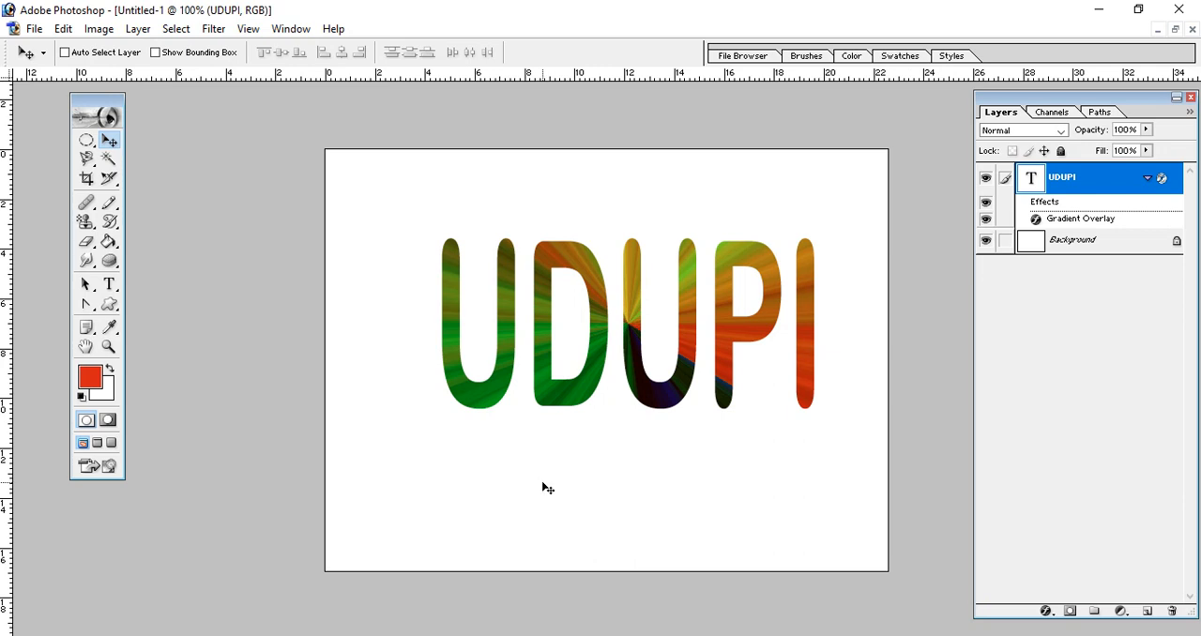